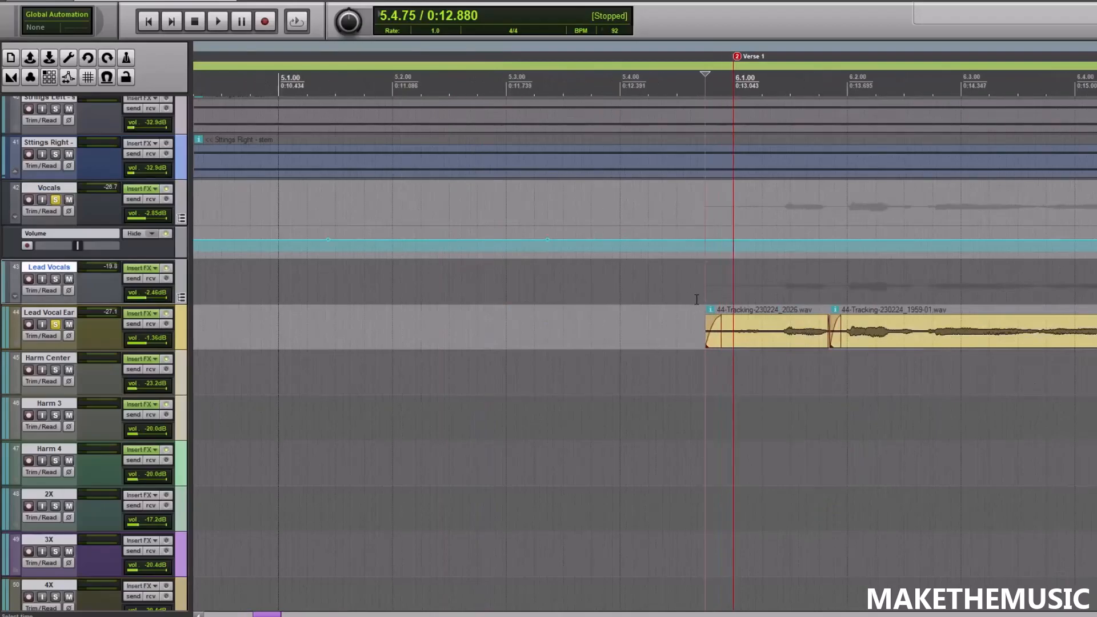
- Play the soloed lead vocal through the opening of Verse 1
{"action": "scroll", "coordinate": [689, 264], "scroll_direction": "down", "scroll_amount": 3}
{"action": "scroll", "coordinate": [688, 263], "scroll_direction": "down", "scroll_amount": 2}
{"action": "scroll", "coordinate": [688, 263], "scroll_direction": "up", "scroll_amount": 4}
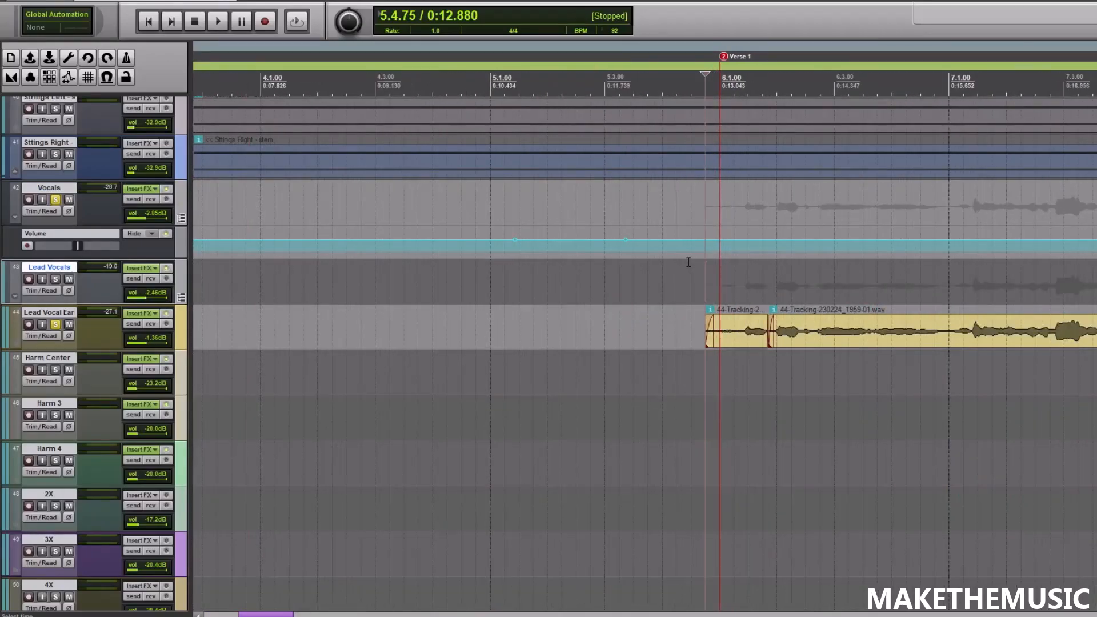
{"action": "scroll", "coordinate": [698, 265], "scroll_direction": "down", "scroll_amount": 2}
{"action": "scroll", "coordinate": [722, 288], "scroll_direction": "up", "scroll_amount": 3}
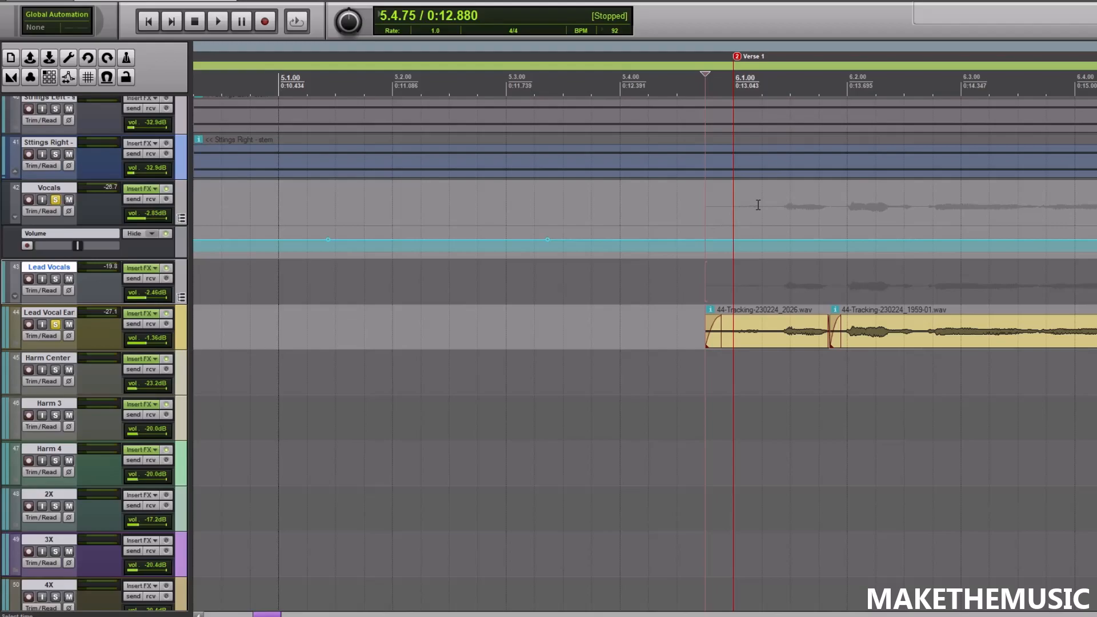
{"action": "scroll", "coordinate": [674, 201], "scroll_direction": "down", "scroll_amount": 3}
{"action": "key", "text": "space"}
{"action": "scroll", "coordinate": [685, 201], "scroll_direction": "down", "scroll_amount": 2}
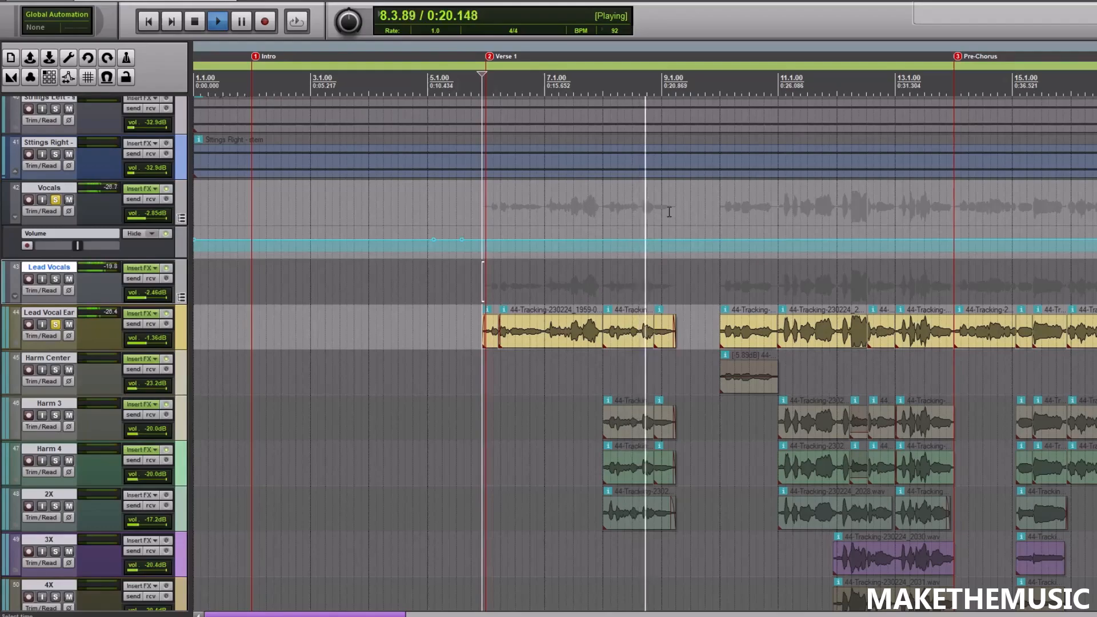
{"action": "key", "text": "space"}
- Unsolo the Lead Vocal Early track and play Verse 1 with all the tracks
{"action": "left_click", "coordinate": [55, 324]}
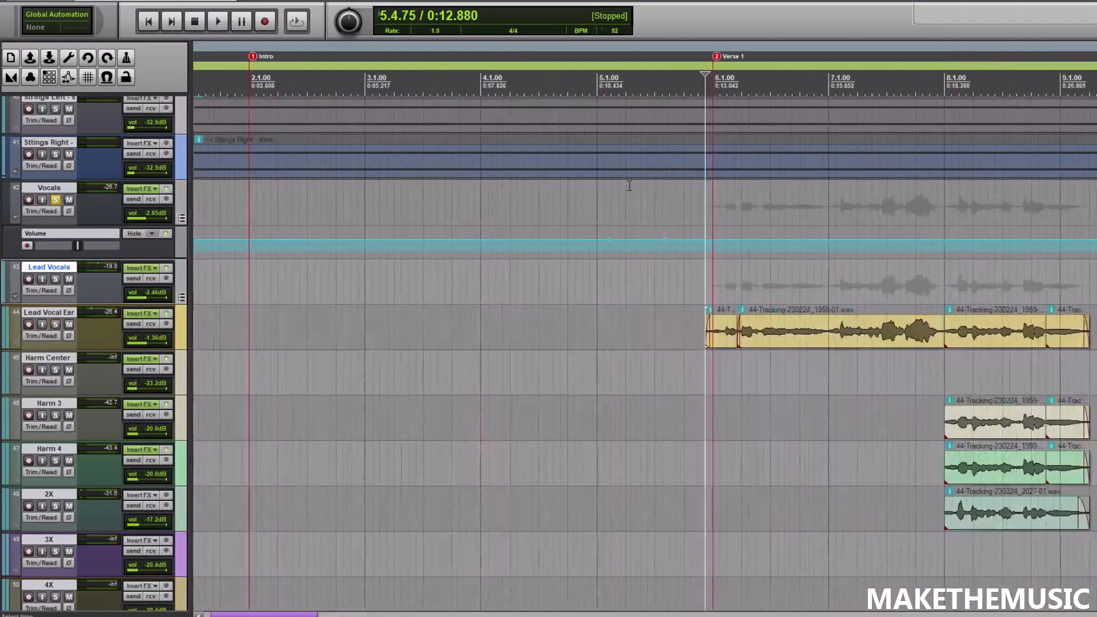
{"action": "key", "text": "space"}
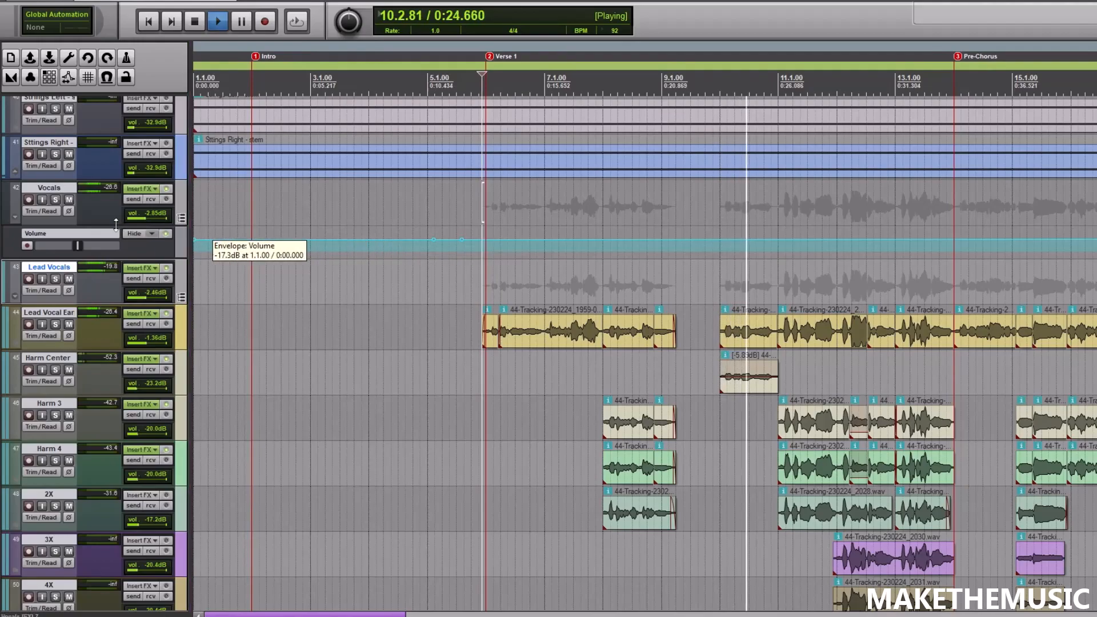
{"action": "key", "text": "space"}
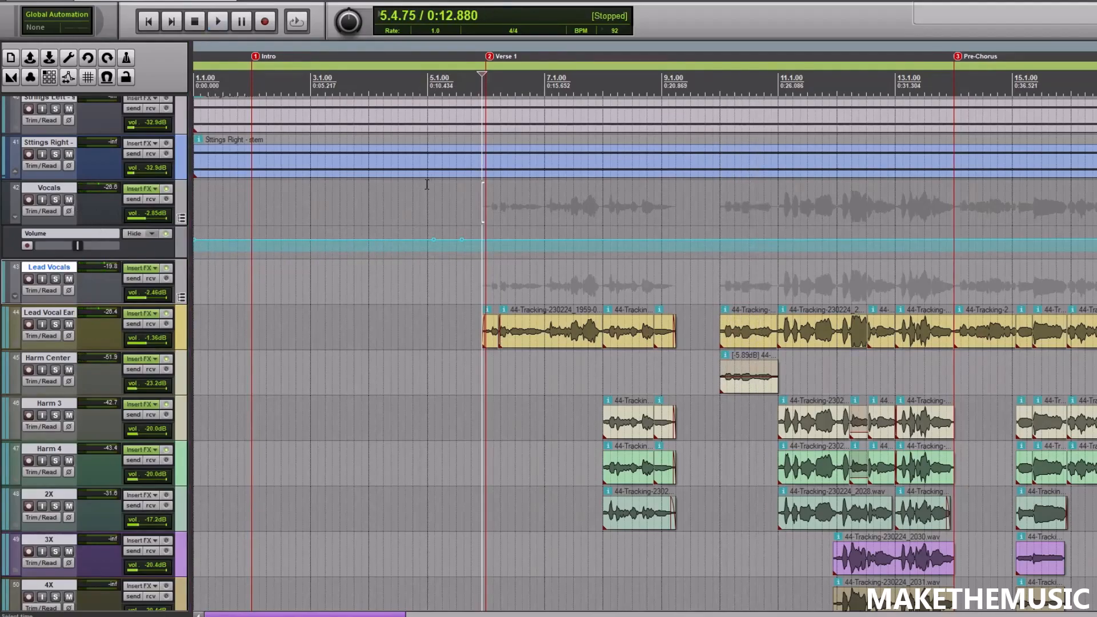
- Solo the Lead Vocal Early track again
{"action": "left_click", "coordinate": [55, 324]}
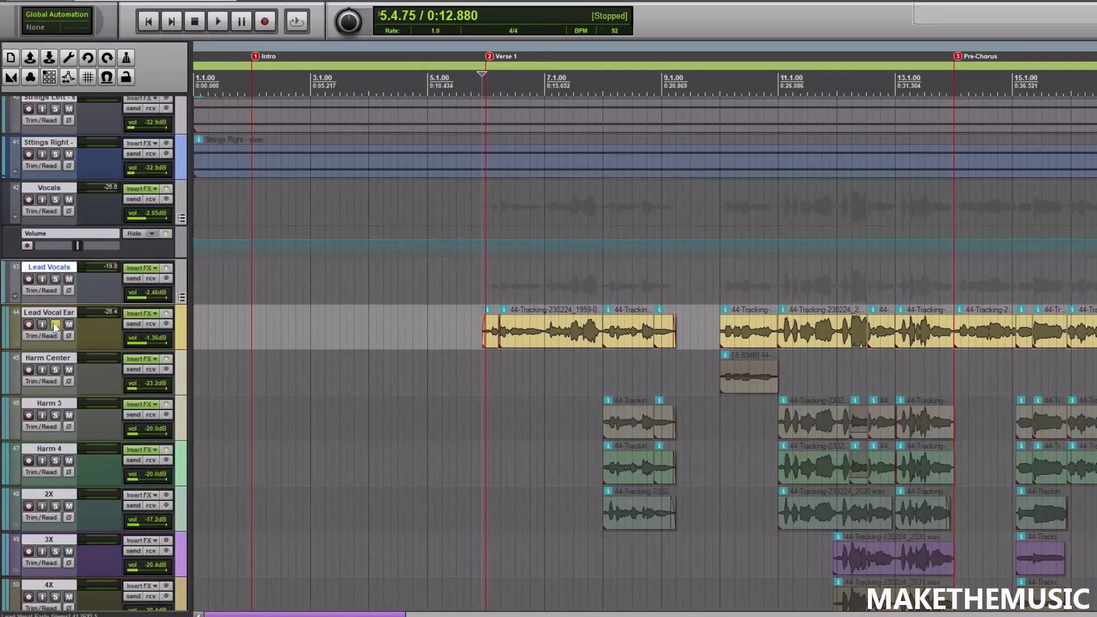
{"action": "scroll", "coordinate": [439, 269], "scroll_direction": "up", "scroll_amount": 5}
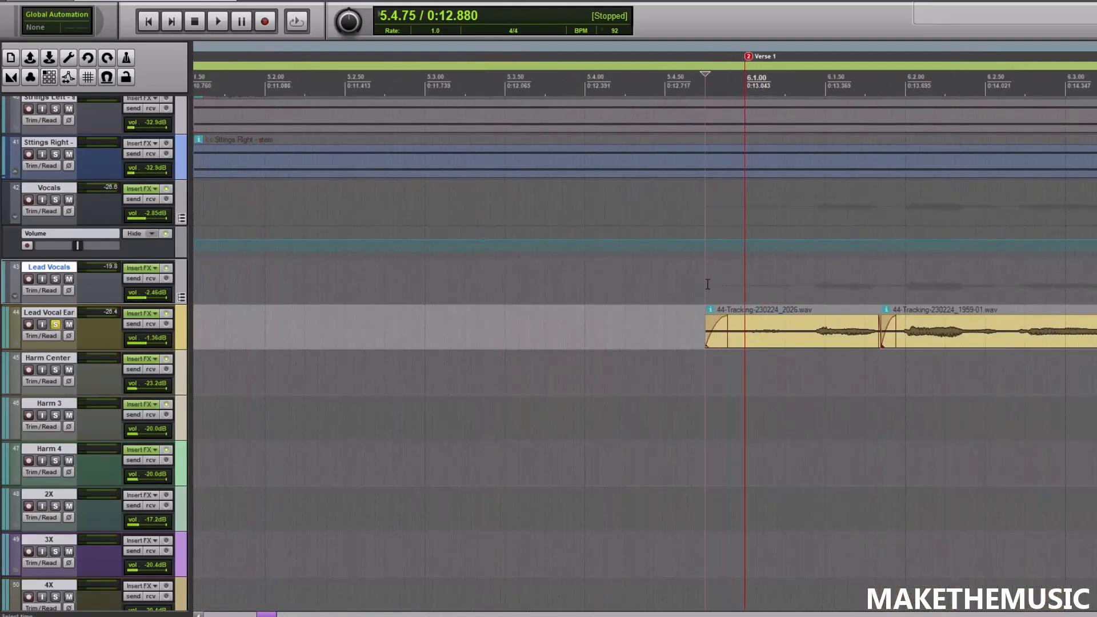
{"action": "scroll", "coordinate": [685, 282], "scroll_direction": "down", "scroll_amount": 5}
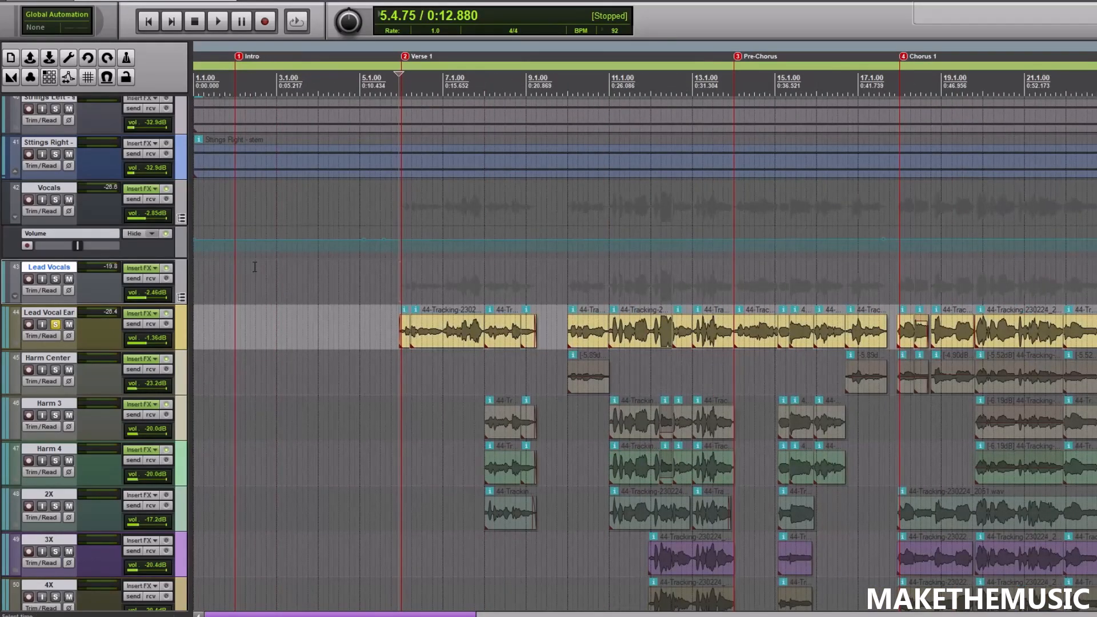
- Add the ReaTune (Cockos) plug-in to the Lead Vocal Early track's effects chain, searching all plug-ins for "rea"
{"action": "left_click", "coordinate": [139, 314]}
{"action": "left_click_drag", "start_coordinate": [720, 57], "coordinate": [572, 58]}
{"action": "left_click_drag", "start_coordinate": [813, 58], "coordinate": [742, 57]}
{"action": "left_click", "coordinate": [305, 532]}
{"action": "type", "text": "rea"}
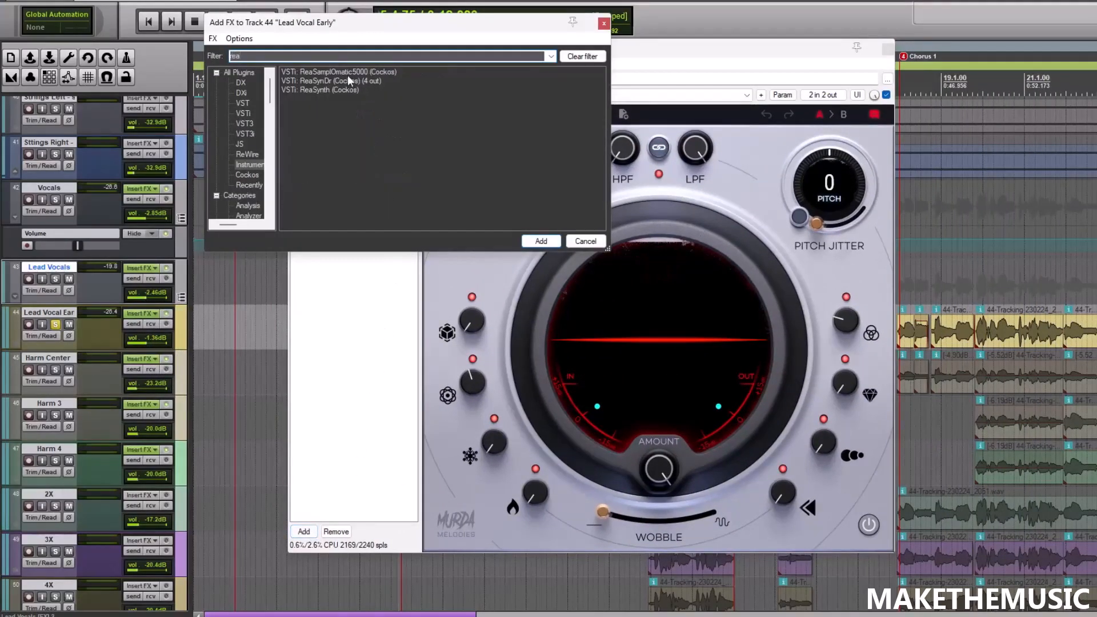
{"action": "left_click", "coordinate": [255, 73]}
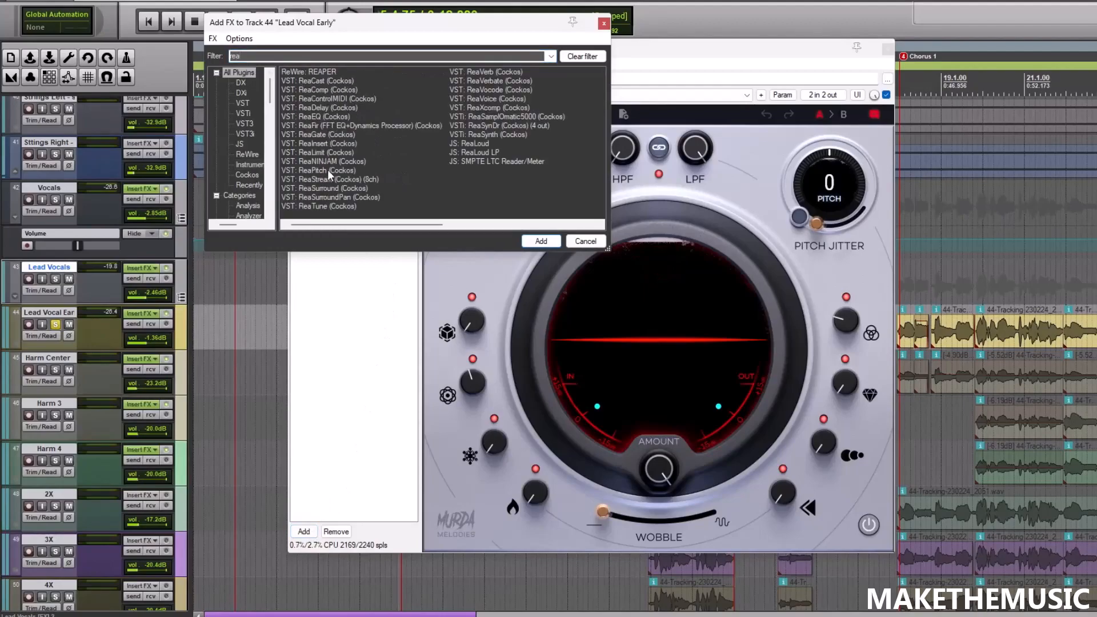
{"action": "double_click", "coordinate": [325, 205]}
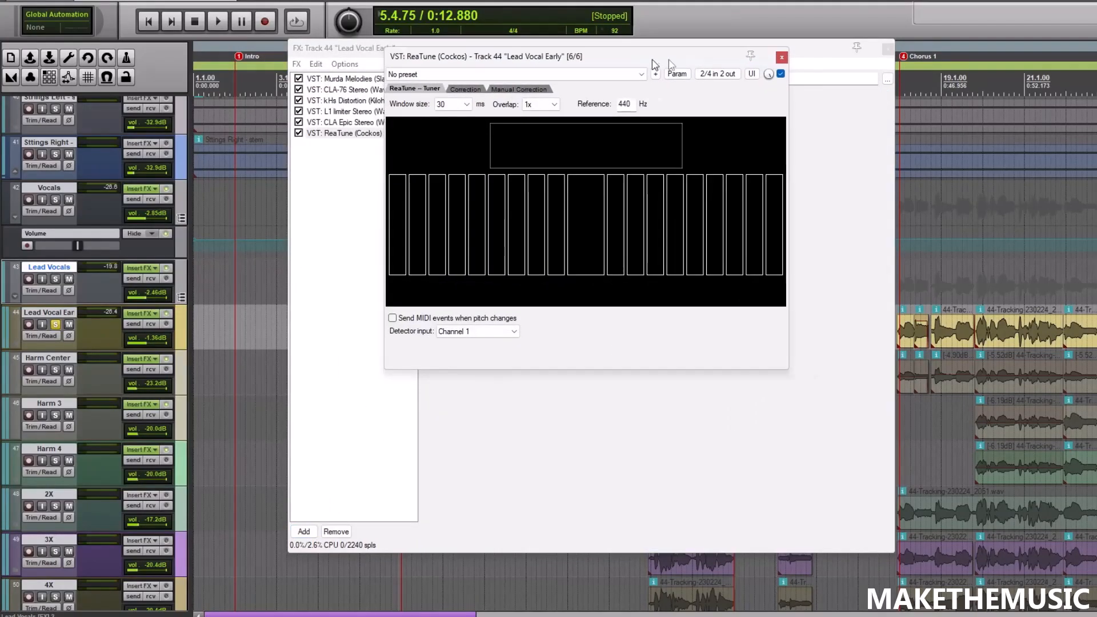
- Add MetaTune (Slate Digital) and place ReaTune first and MetaTune second in the track's effects chain
{"action": "left_click", "coordinate": [303, 532]}
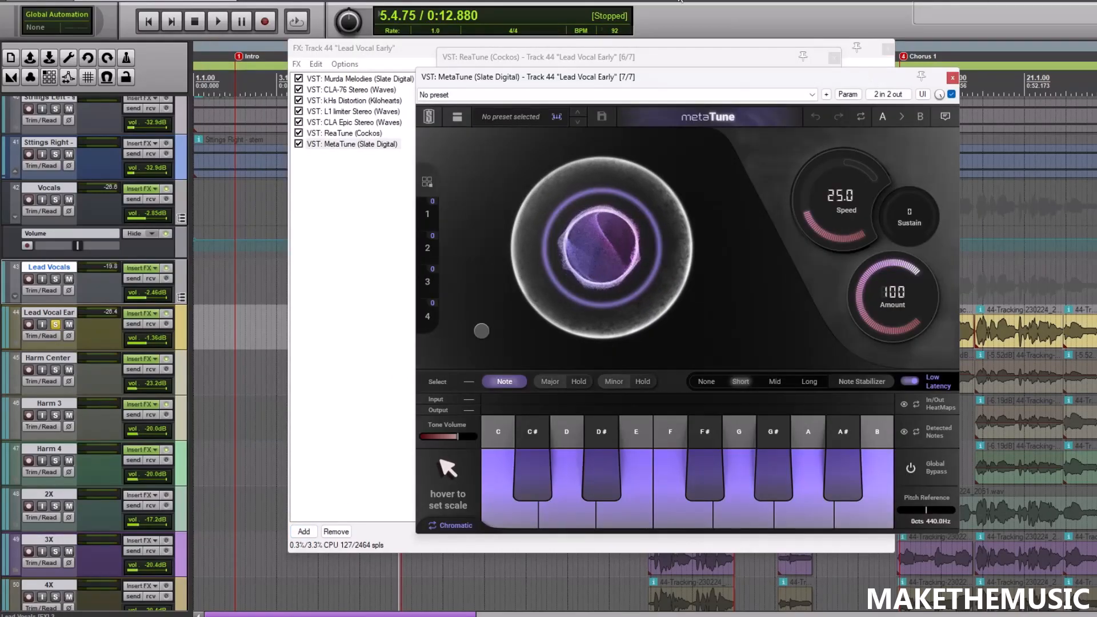
{"action": "left_click_drag", "start_coordinate": [859, 71], "coordinate": [1016, 69]}
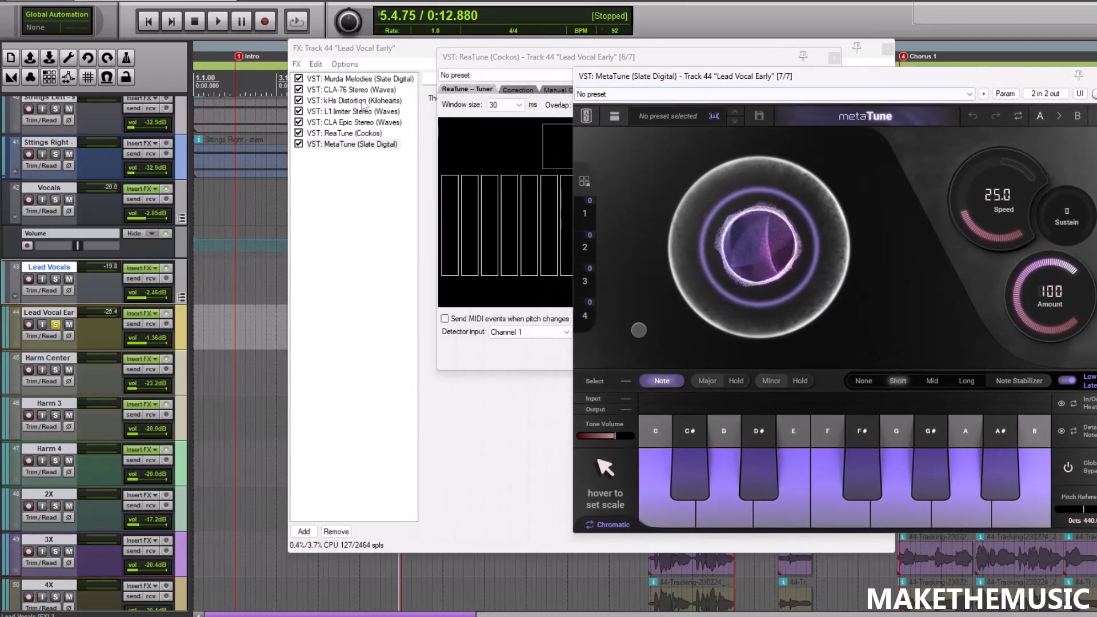
{"action": "left_click", "coordinate": [353, 134]}
{"action": "left_click_drag", "start_coordinate": [353, 83], "coordinate": [352, 81]}
{"action": "left_click_drag", "start_coordinate": [351, 148], "coordinate": [355, 91]}
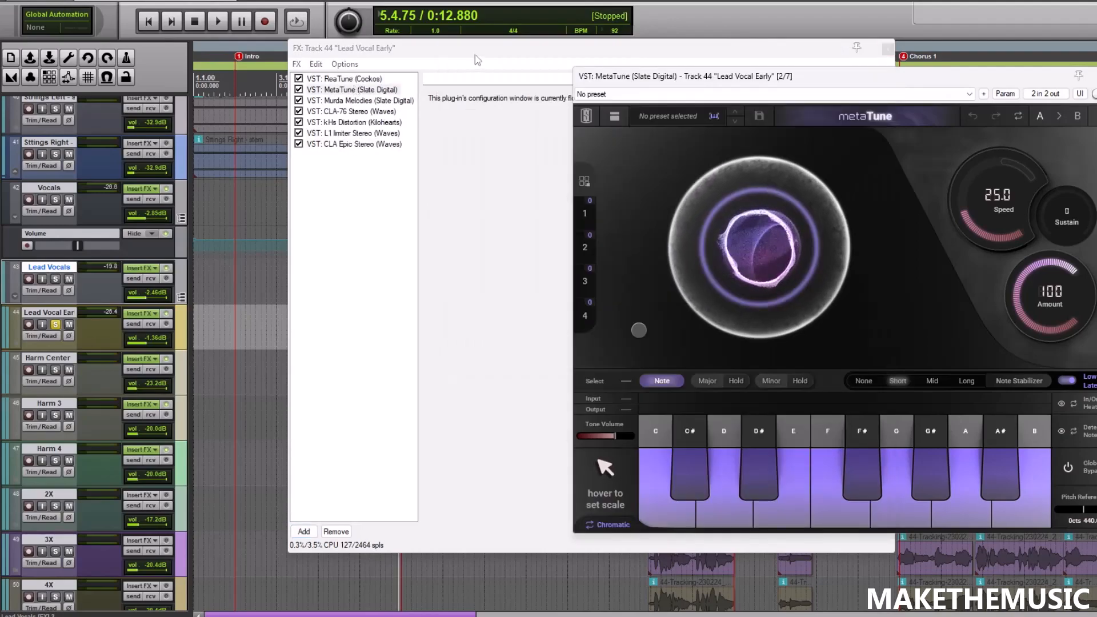
- Close the effects chain window and arrange the floating ReaTune and MetaTune windows side by side
{"action": "left_click_drag", "start_coordinate": [478, 61], "coordinate": [402, 54]}
{"action": "left_click", "coordinate": [811, 44]}
{"action": "left_click_drag", "start_coordinate": [820, 73], "coordinate": [851, 72]}
{"action": "left_click_drag", "start_coordinate": [641, 57], "coordinate": [449, 76]}
{"action": "left_click_drag", "start_coordinate": [693, 77], "coordinate": [714, 81]}
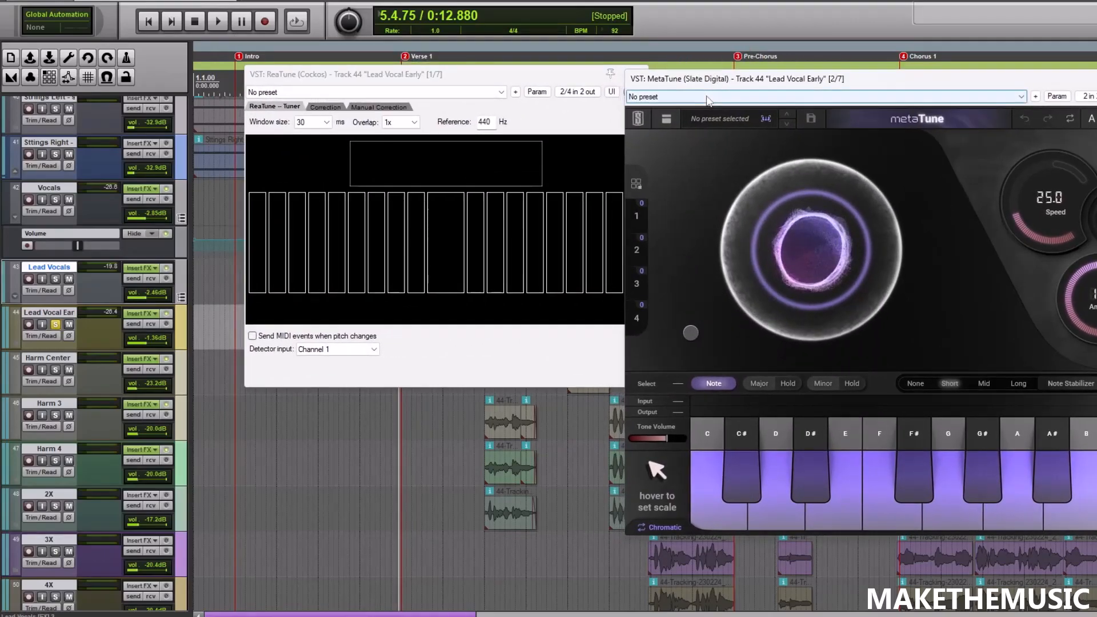
{"action": "left_click_drag", "start_coordinate": [500, 80], "coordinate": [435, 85]}
{"action": "left_click_drag", "start_coordinate": [734, 86], "coordinate": [696, 66]}
- Set MetaTune's Amount to 69.7 and its Speed to 49.4
{"action": "mouse_move", "coordinate": [735, 178]}
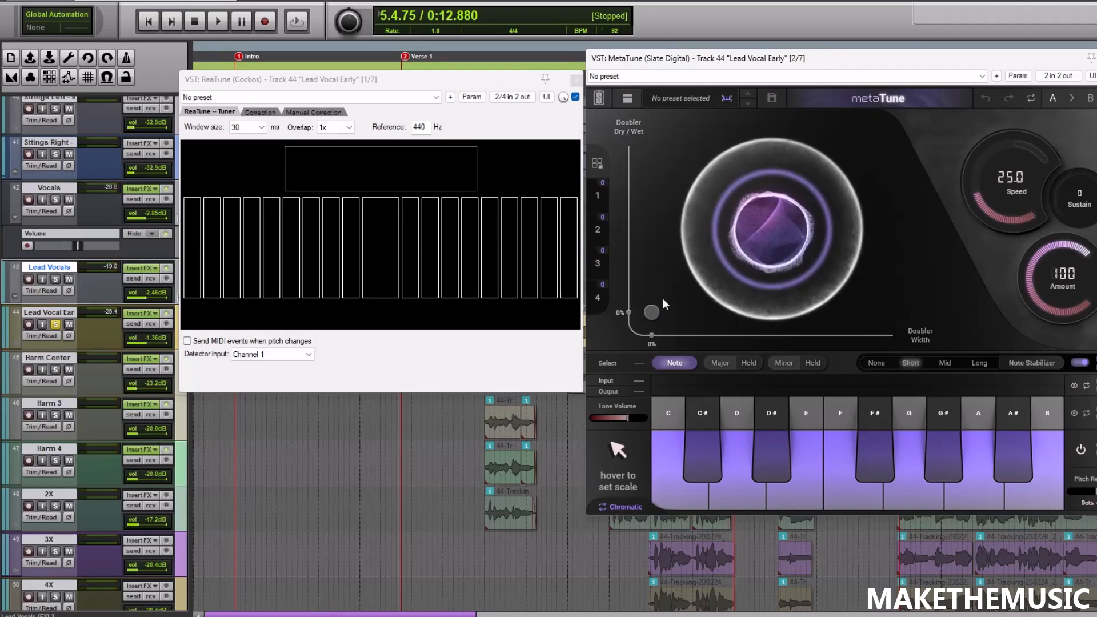
{"action": "left_click_drag", "start_coordinate": [1051, 245], "coordinate": [1013, 335]}
{"action": "left_click_drag", "start_coordinate": [993, 210], "coordinate": [1037, 274]}
{"action": "left_click_drag", "start_coordinate": [1011, 231], "coordinate": [1012, 234]}
- Set MetaTune's scale to D# major, turn off Low Latency and set the Note Stabilizer to None
{"action": "mouse_move", "coordinate": [611, 449]}
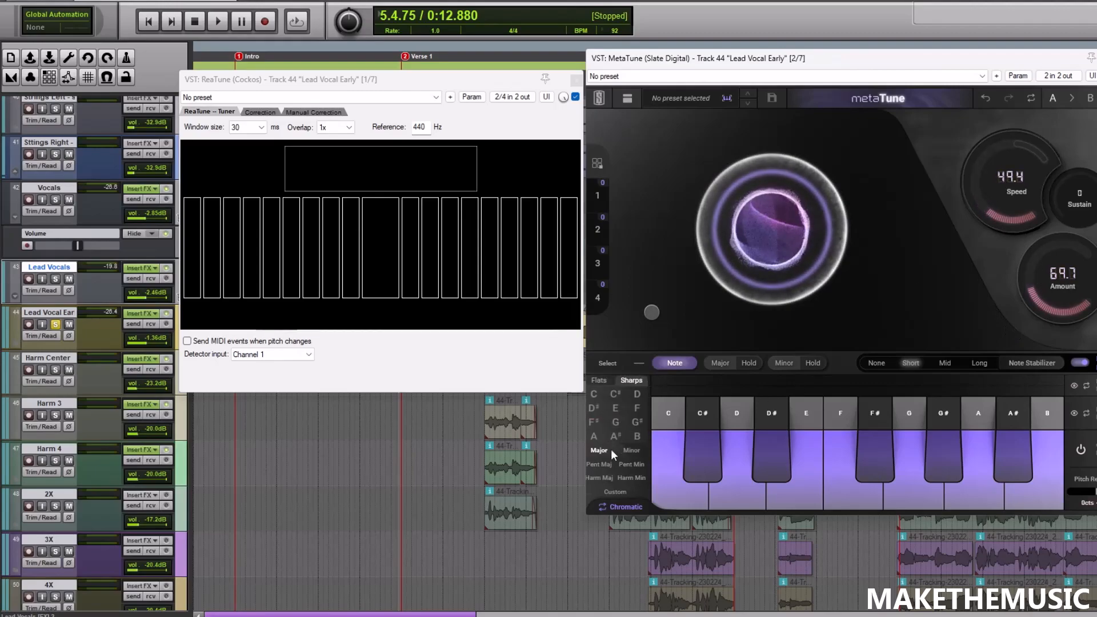
{"action": "left_click", "coordinate": [604, 410]}
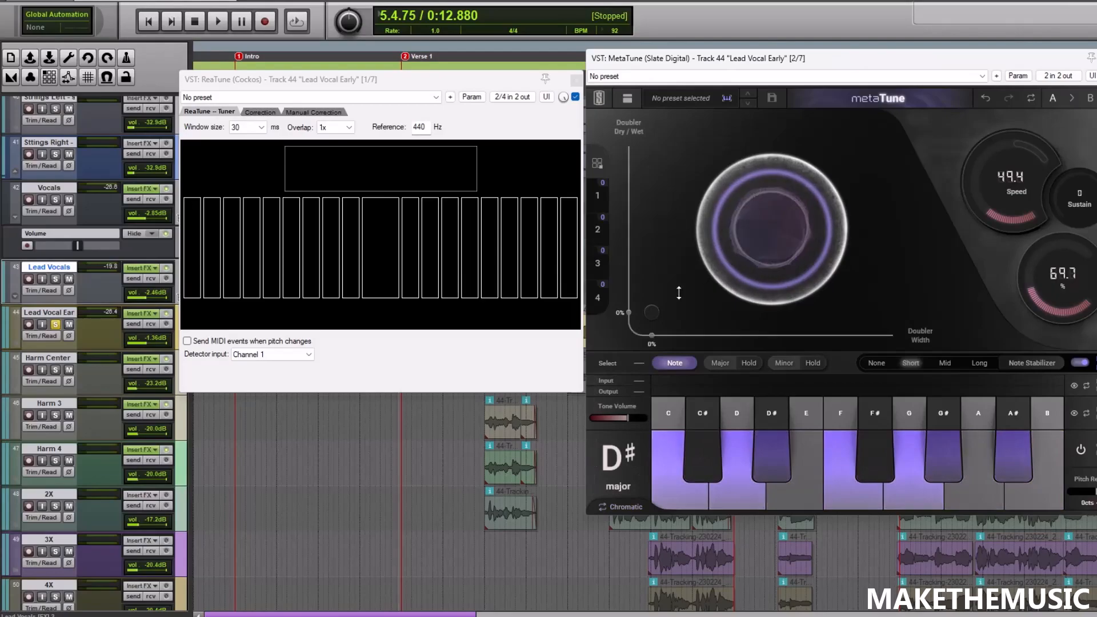
{"action": "mouse_move", "coordinate": [515, 80]}
{"action": "left_mouse_down"}
{"action": "mouse_move", "coordinate": [531, 79]}
{"action": "mouse_move", "coordinate": [516, 76]}
{"action": "left_mouse_up"}
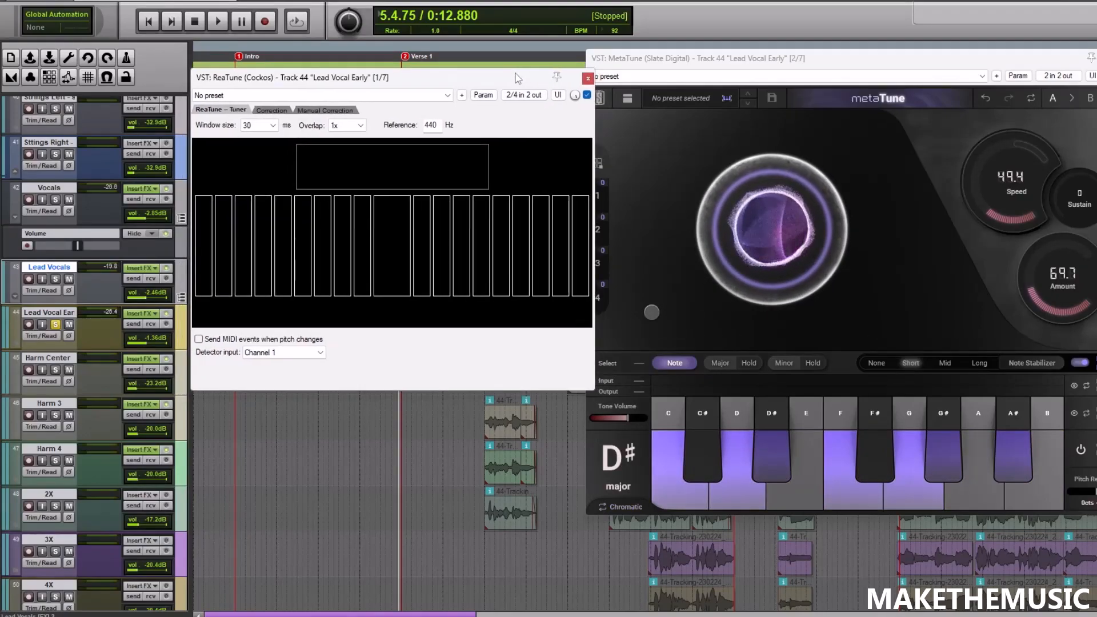
{"action": "left_click", "coordinate": [877, 365]}
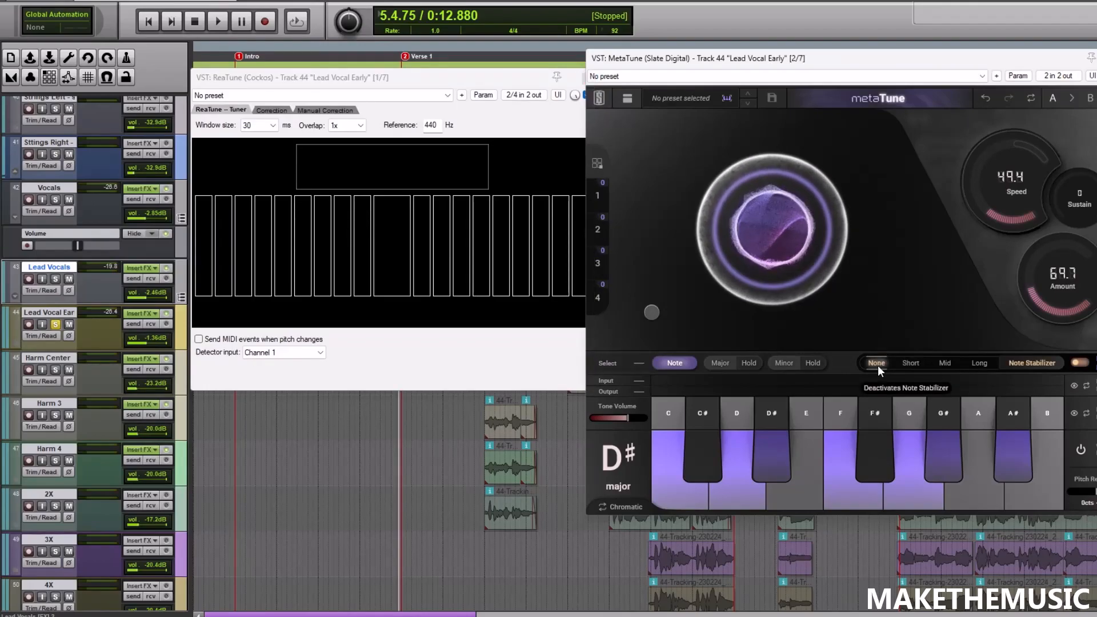
- Close the floating ReaTune window and move MetaTune aside so the Verse 1 vocal clips are in view
{"action": "left_click_drag", "start_coordinate": [428, 80], "coordinate": [462, 94]}
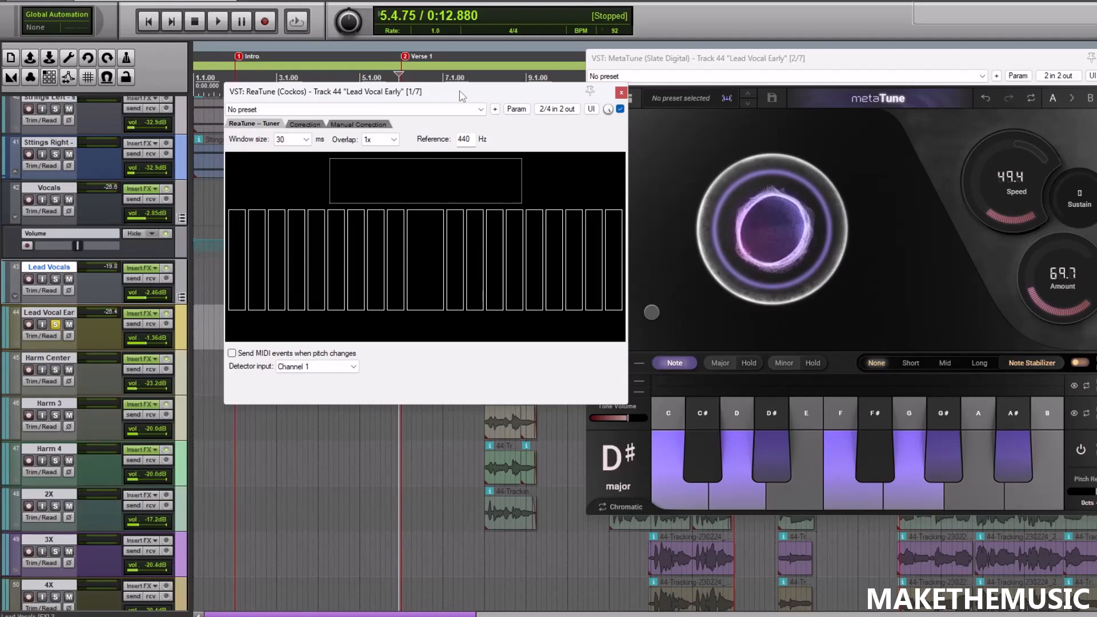
{"action": "left_click_drag", "start_coordinate": [462, 94], "coordinate": [841, 72]}
{"action": "scroll", "coordinate": [484, 263], "scroll_direction": "up", "scroll_amount": 2}
{"action": "scroll", "coordinate": [484, 263], "scroll_direction": "up", "scroll_amount": 1}
{"action": "left_click", "coordinate": [939, 75]}
{"action": "left_click_drag", "start_coordinate": [1056, 66], "coordinate": [518, 60]}
- Play the soloed vocal from the start of Verse 1 to hear MetaTune's pitch correction
{"action": "key", "text": "space"}
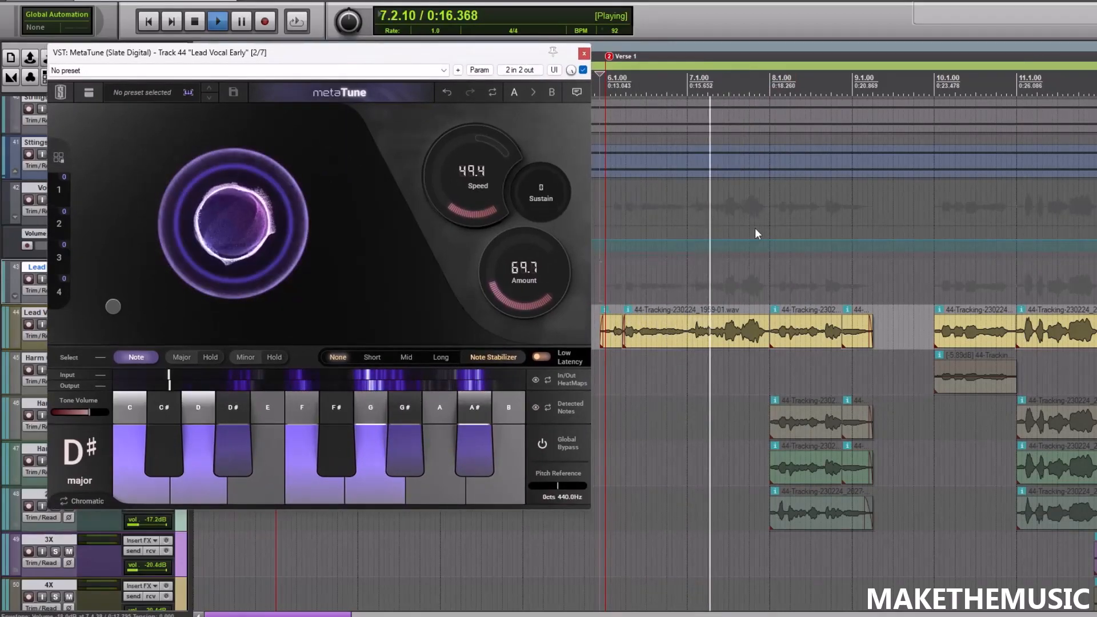
{"action": "scroll", "coordinate": [851, 269], "scroll_direction": "down", "scroll_amount": 2}
{"action": "scroll", "coordinate": [743, 269], "scroll_direction": "up", "scroll_amount": 2}
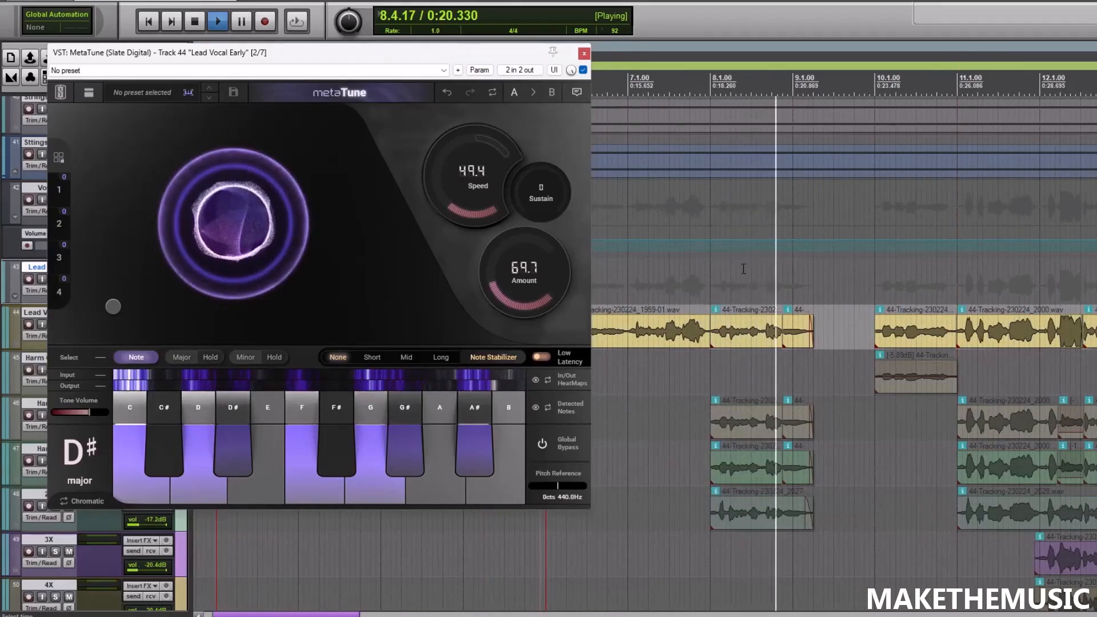
{"action": "key", "text": "space"}
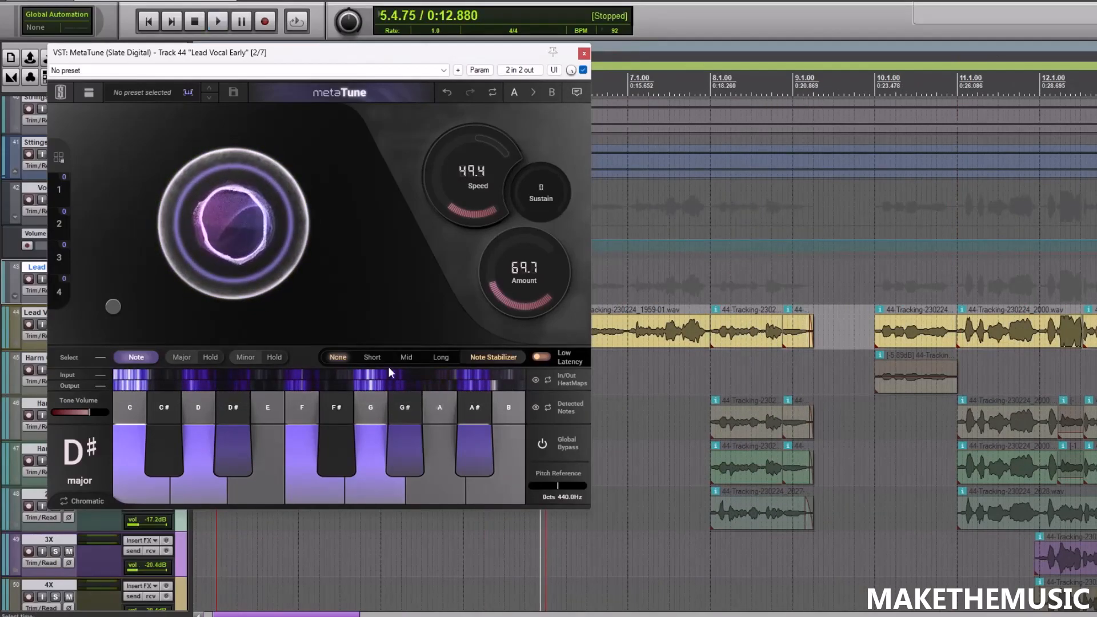
- Play the MetaTune-corrected vocal from just before bar 10
{"action": "left_click", "coordinate": [872, 278]}
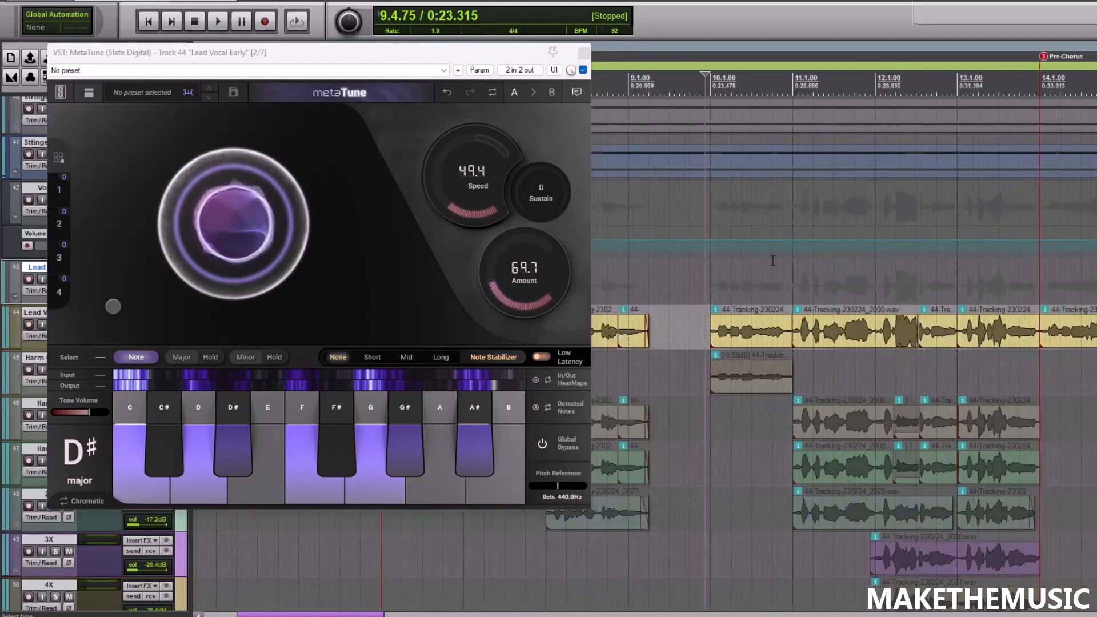
{"action": "key", "text": "space"}
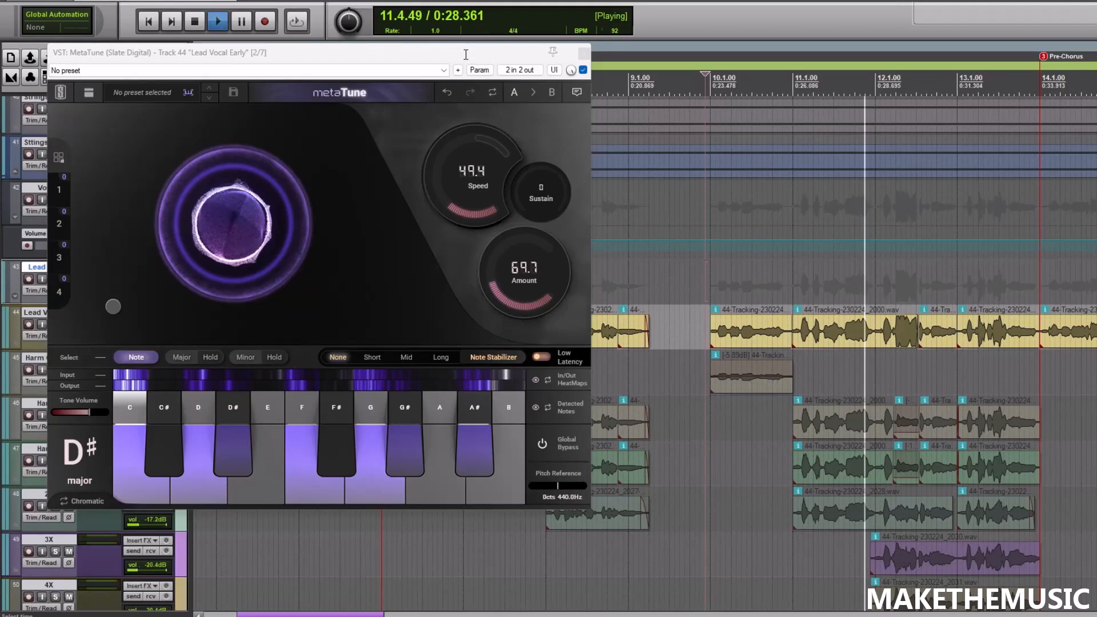
{"action": "key", "text": "space"}
- Reopen the Lead Vocal Early effects chain and display ReaTune in front of the MetaTune window
{"action": "left_click_drag", "start_coordinate": [465, 54], "coordinate": [826, 72]}
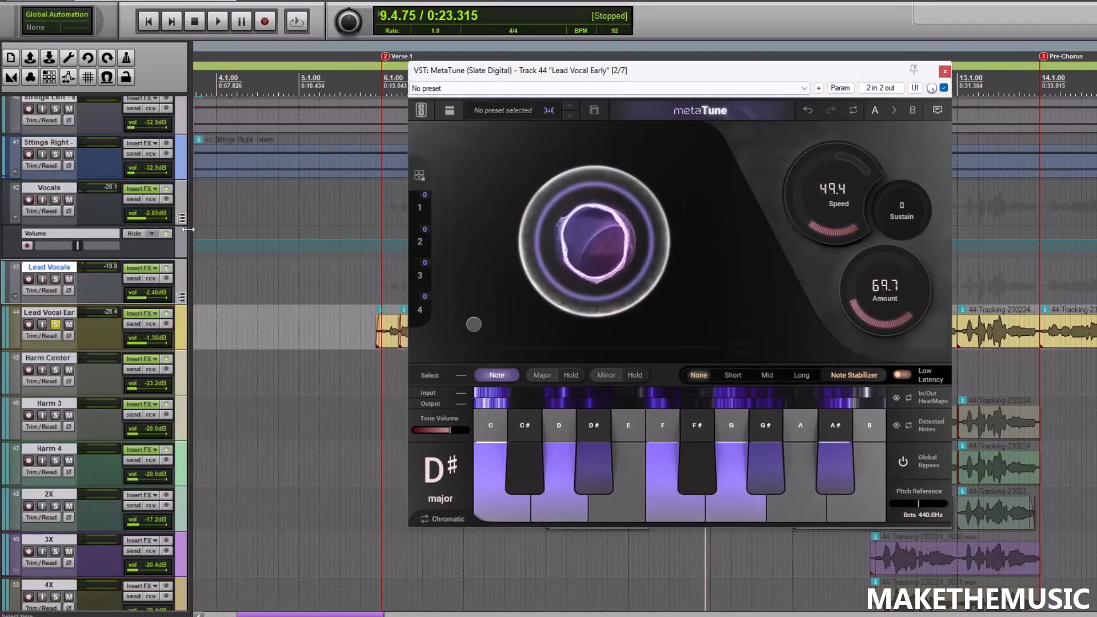
{"action": "left_click", "coordinate": [139, 313]}
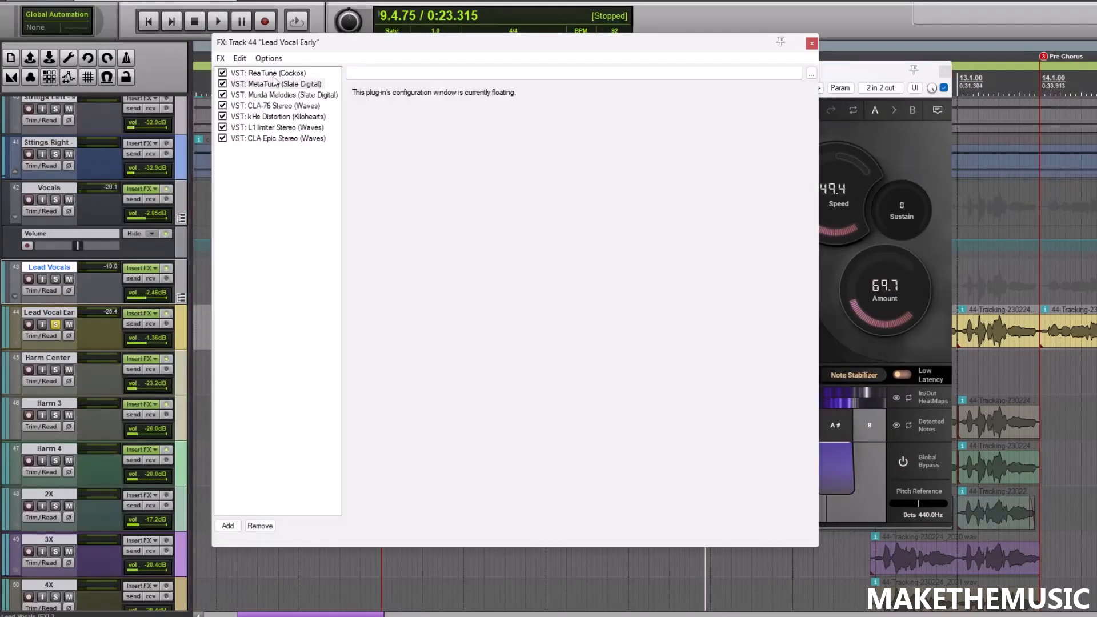
{"action": "left_click", "coordinate": [276, 73]}
{"action": "left_click_drag", "start_coordinate": [799, 75], "coordinate": [821, 73]}
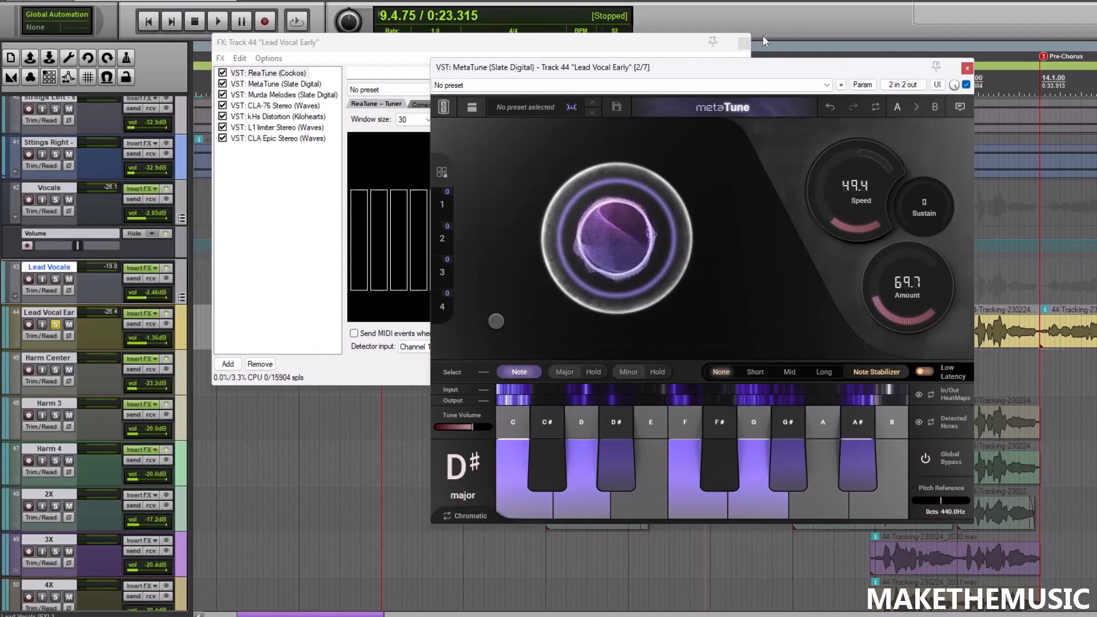
{"action": "left_click", "coordinate": [676, 54]}
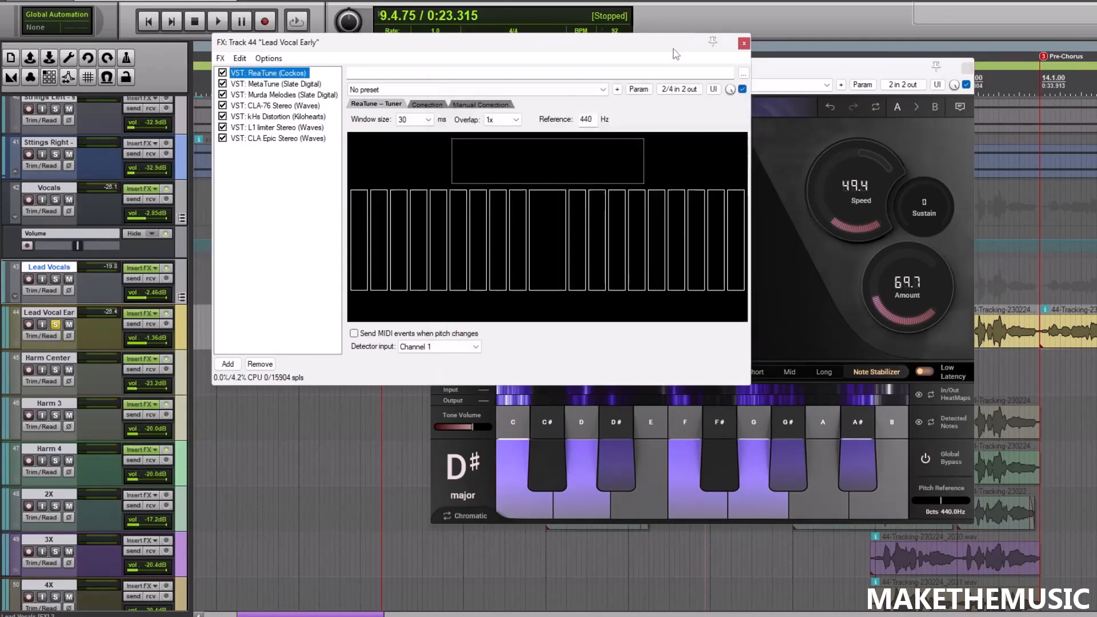
- Set ReaTune's pitch correction key to D# Major and its attack time to 80 ms
{"action": "left_click", "coordinate": [427, 105]}
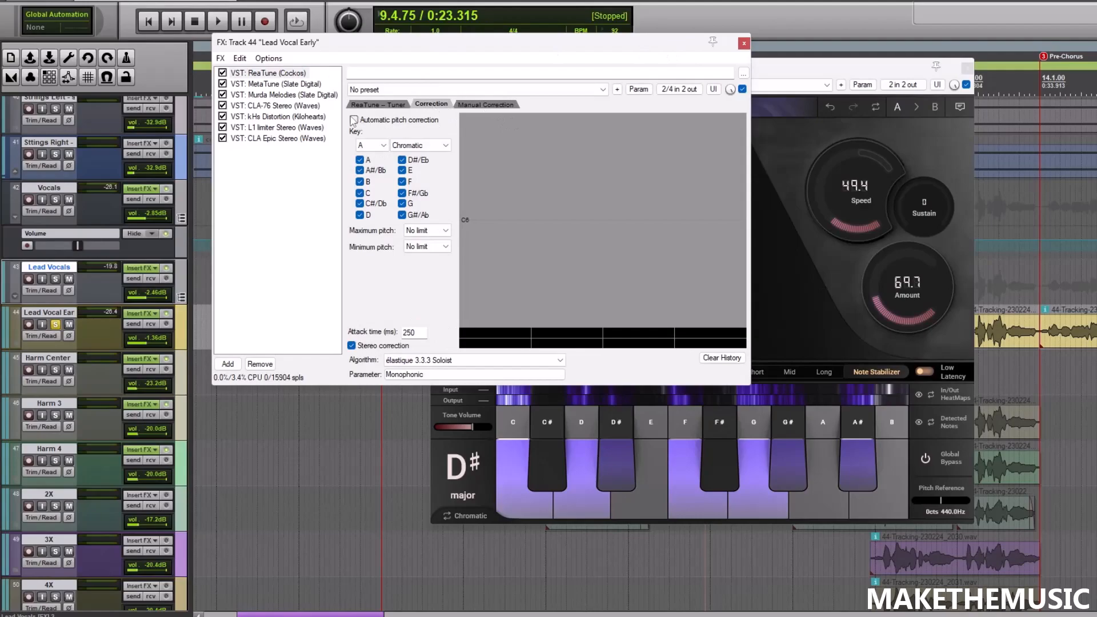
{"action": "left_click", "coordinate": [484, 105]}
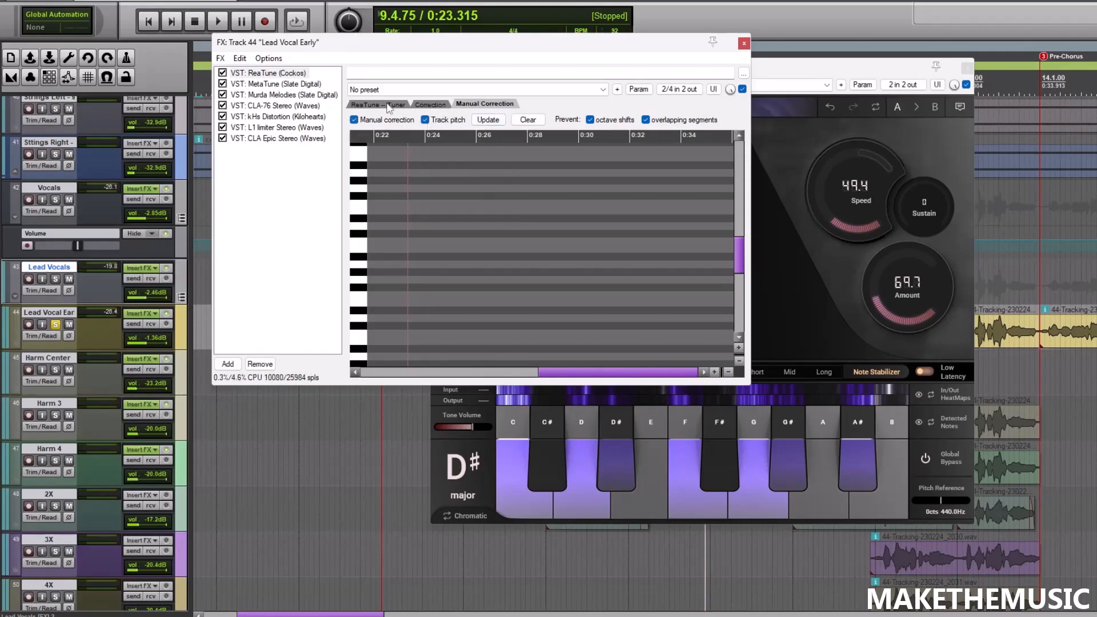
{"action": "left_click", "coordinate": [383, 146]}
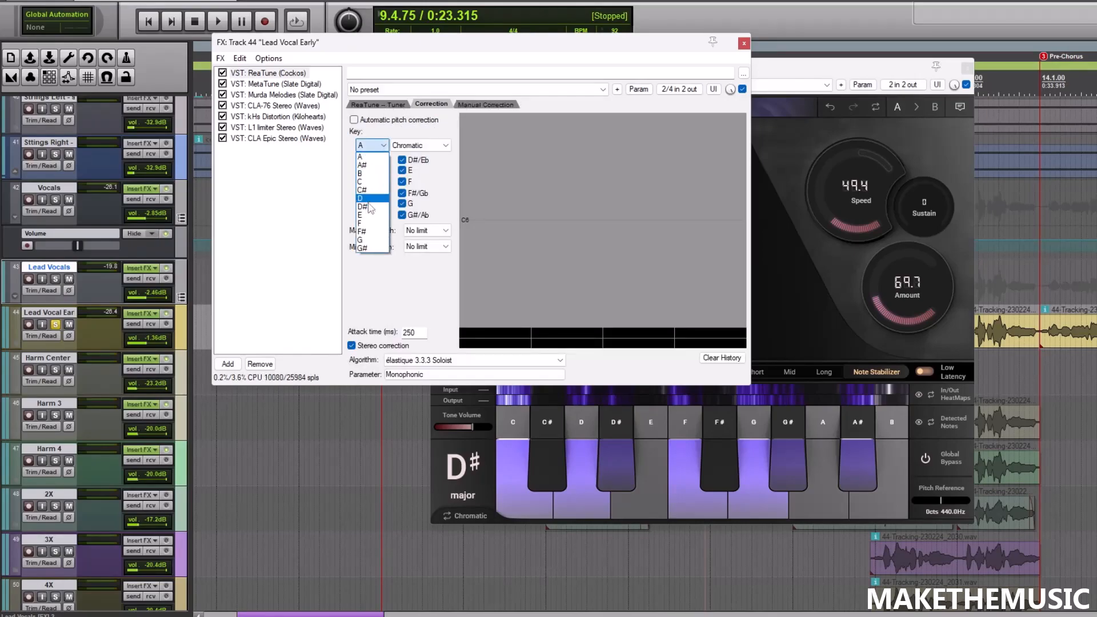
{"action": "left_click", "coordinate": [370, 208]}
{"action": "left_click", "coordinate": [422, 145]}
{"action": "left_click", "coordinate": [415, 158]}
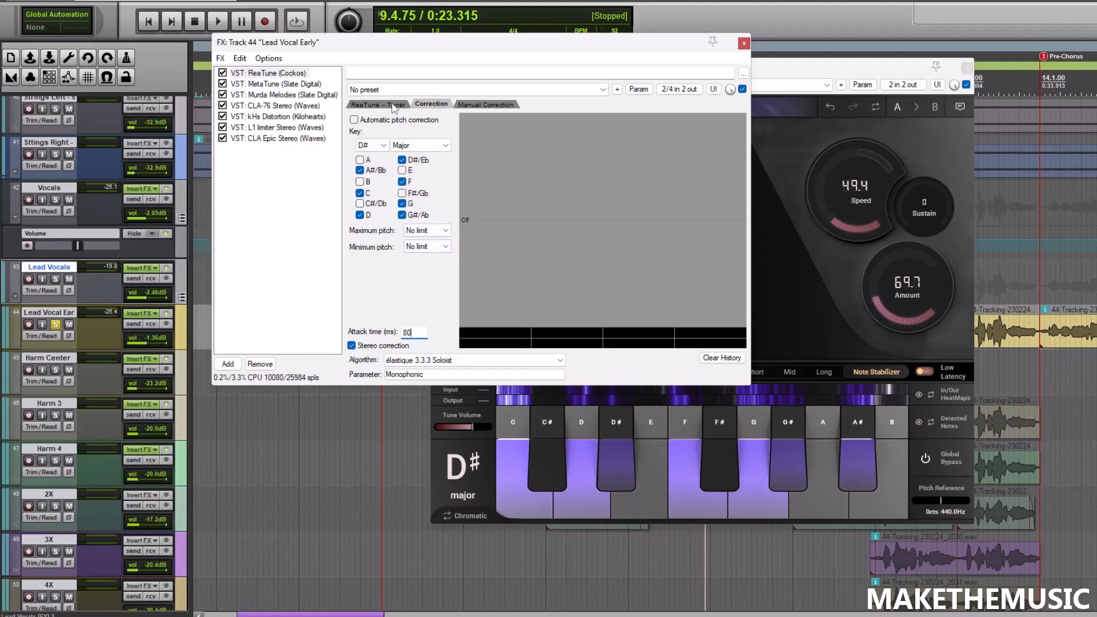
- Show ReaTune's manual correction view, close the MetaTune window, and reposition the effects window over the track area
{"action": "left_click", "coordinate": [492, 105]}
{"action": "left_click", "coordinate": [434, 106]}
{"action": "left_click", "coordinate": [775, 75]}
{"action": "left_click", "coordinate": [443, 49]}
{"action": "left_click", "coordinate": [483, 105]}
{"action": "left_click", "coordinate": [967, 68]}
{"action": "left_click_drag", "start_coordinate": [575, 46], "coordinate": [308, 54]}
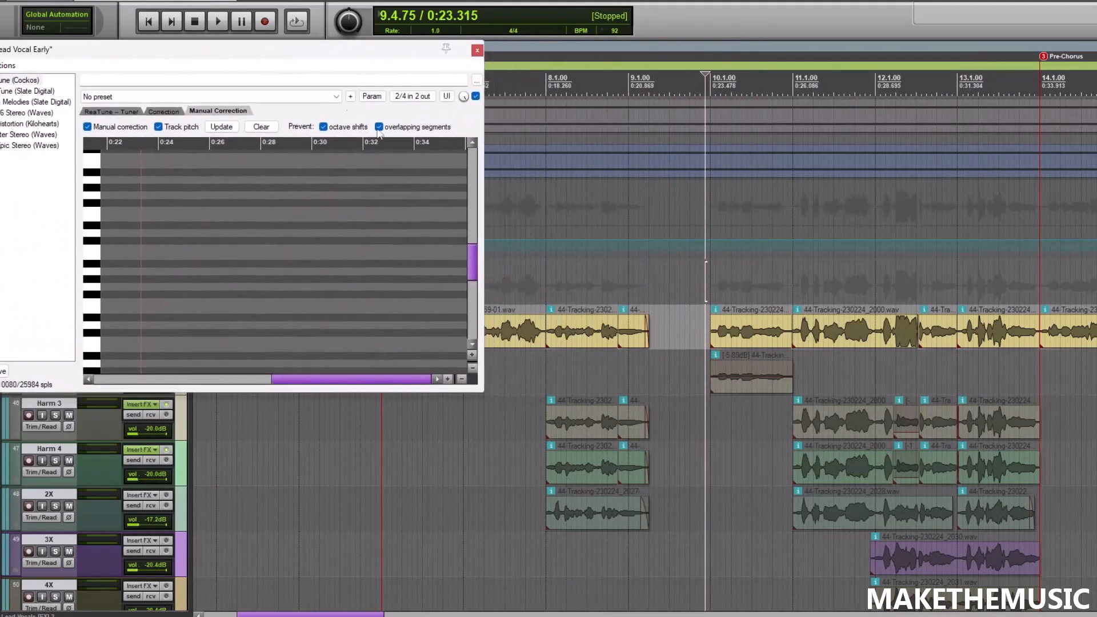
{"action": "left_click_drag", "start_coordinate": [398, 52], "coordinate": [991, 107]}
- Play the vocal from just before Verse 1 to trace its pitch in ReaTune, and make the effects window taller
{"action": "left_click", "coordinate": [371, 286]}
{"action": "key", "text": "space"}
{"action": "left_click_drag", "start_coordinate": [374, 88], "coordinate": [327, 89]}
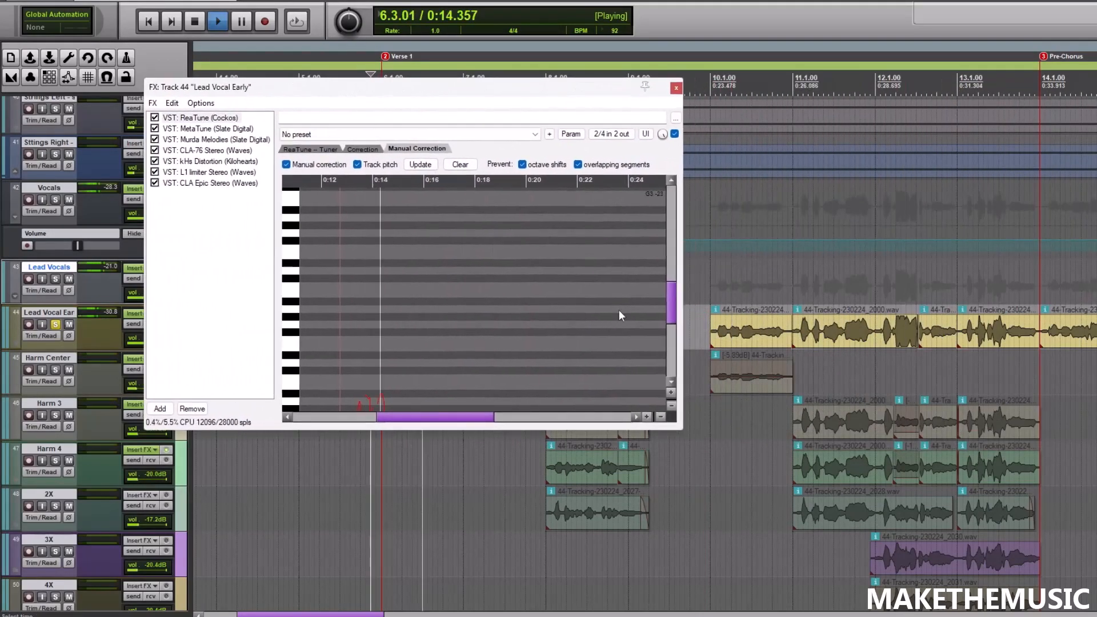
{"action": "left_click_drag", "start_coordinate": [652, 430], "coordinate": [654, 534]}
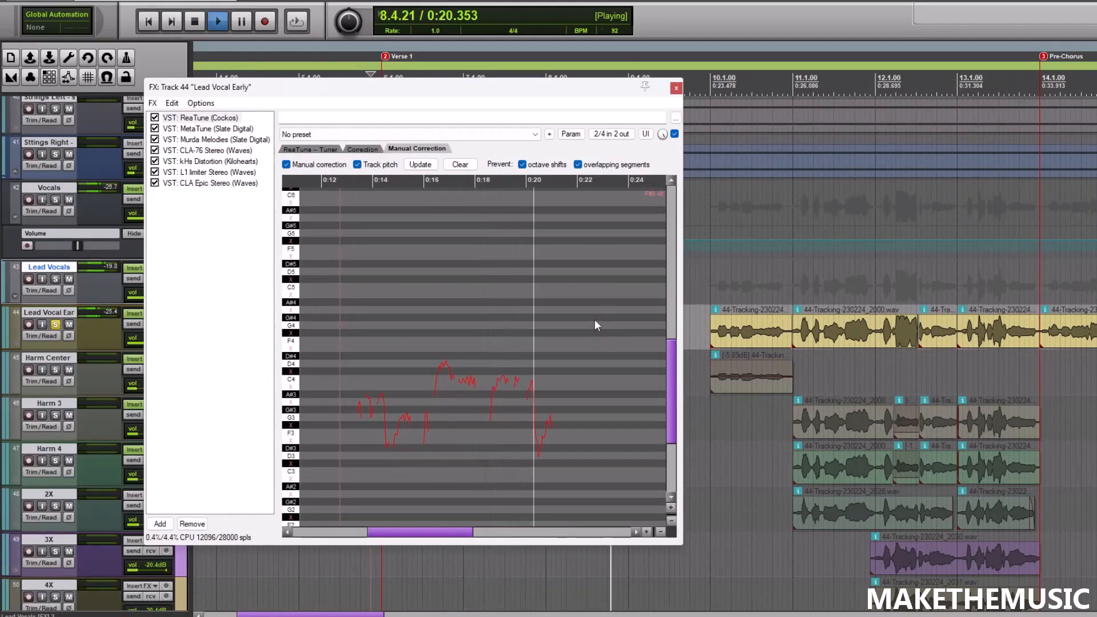
- Play the vocal from bar 10 to trace the pitch of the next phrase, and stop in bar 12
{"action": "left_click", "coordinate": [709, 275]}
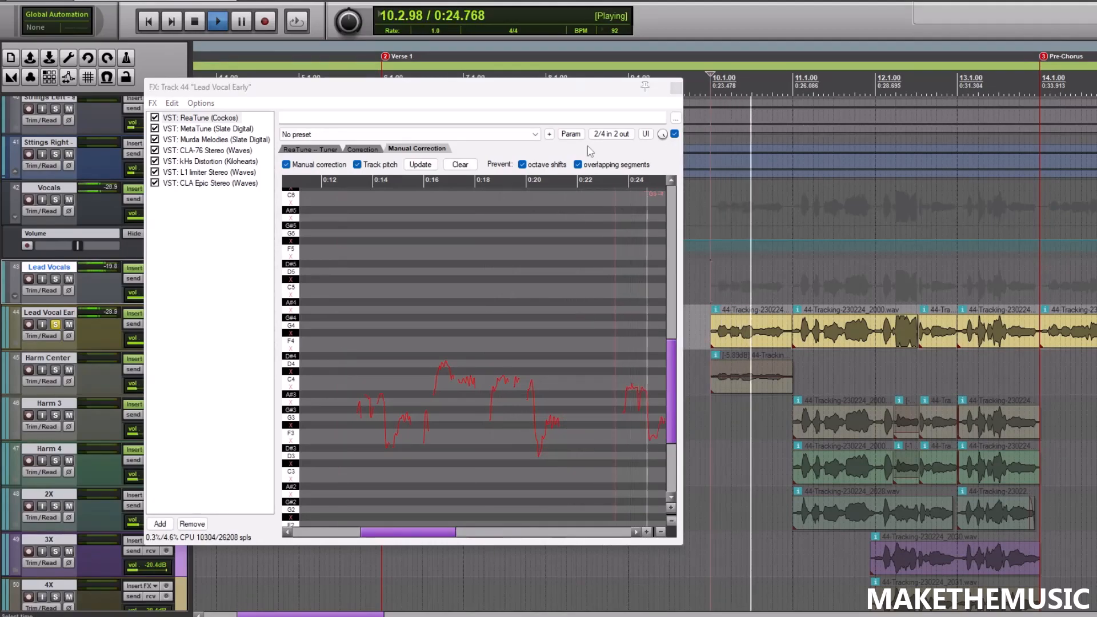
{"action": "mouse_move", "coordinate": [591, 91]}
{"action": "left_mouse_down"}
{"action": "mouse_move", "coordinate": [537, 82]}
{"action": "mouse_move", "coordinate": [586, 77]}
{"action": "left_mouse_up"}
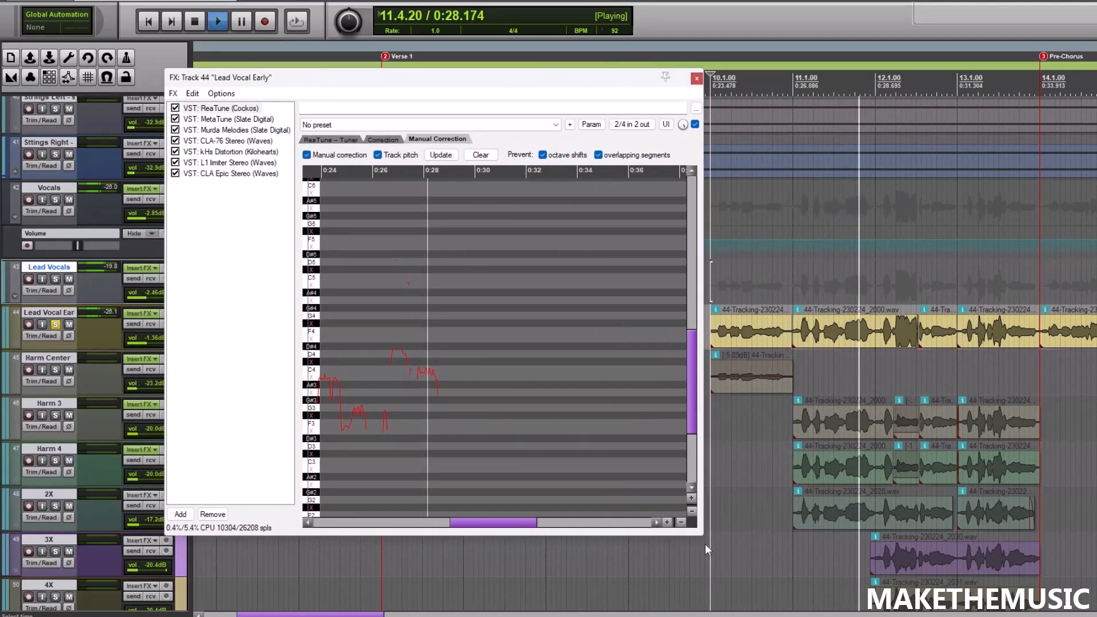
{"action": "key", "text": "space"}
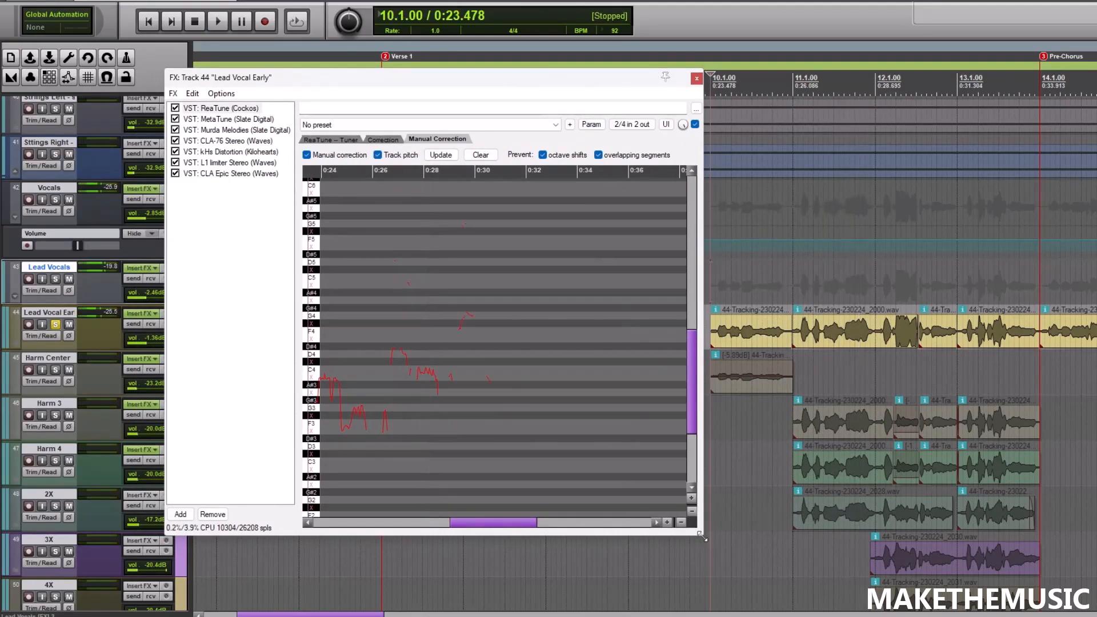
- Enlarge the effects window and draw a manual correction segment on C4 from about 0:17.3 to 0:18
{"action": "left_click_drag", "start_coordinate": [703, 536], "coordinate": [765, 556]}
{"action": "left_click_drag", "start_coordinate": [563, 540], "coordinate": [469, 516]}
{"action": "scroll", "coordinate": [577, 398], "scroll_direction": "up", "scroll_amount": 5}
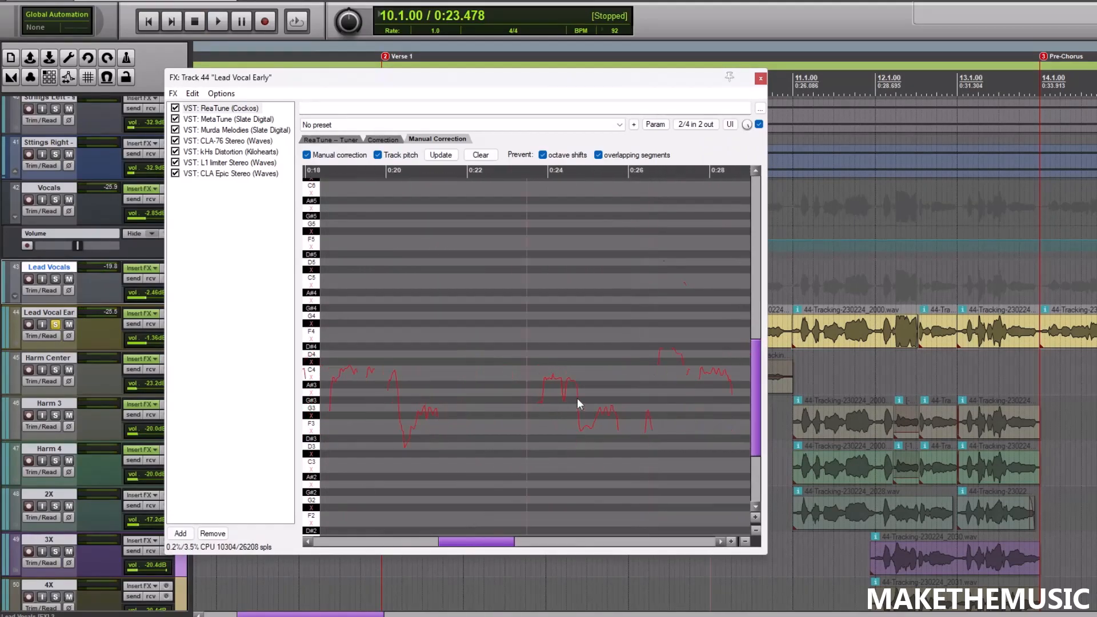
{"action": "scroll", "coordinate": [577, 396], "scroll_direction": "down", "scroll_amount": 8}
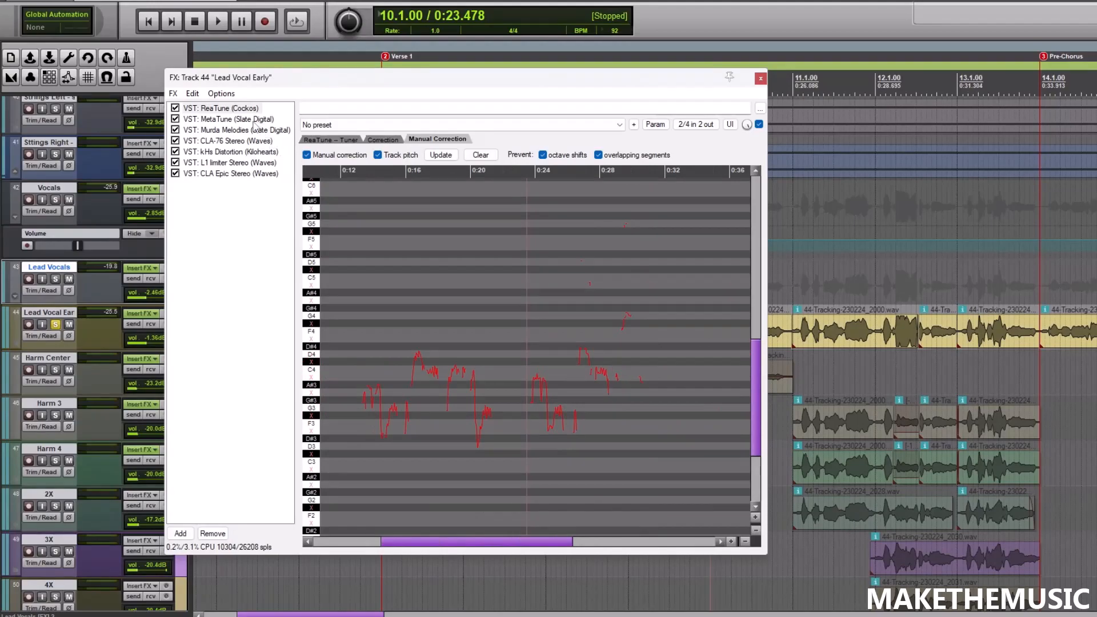
{"action": "scroll", "coordinate": [478, 340], "scroll_direction": "up", "scroll_amount": 2}
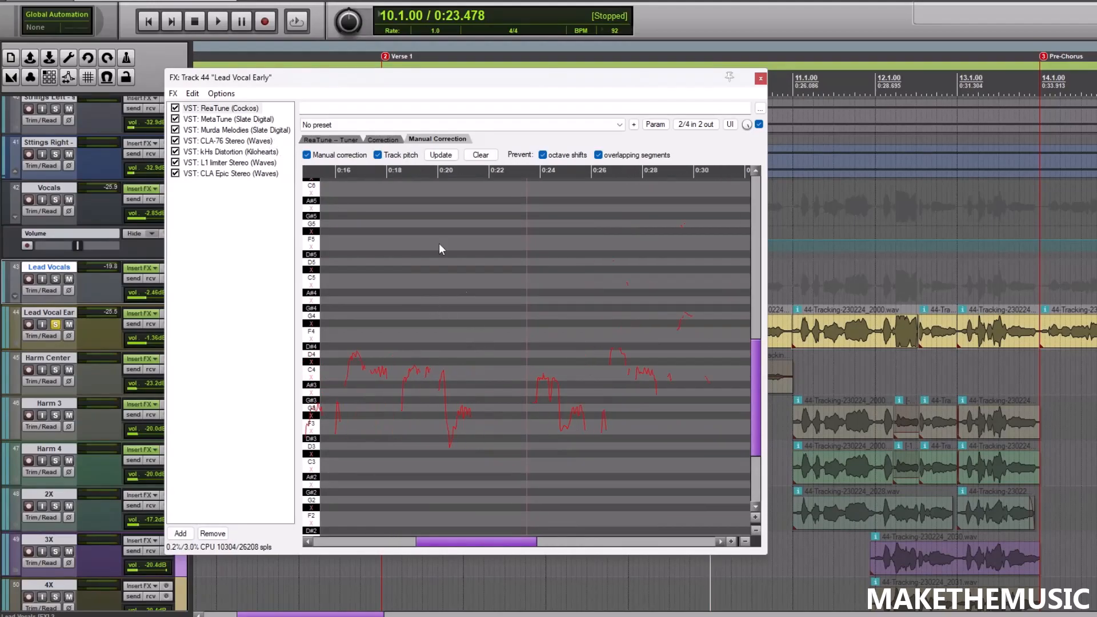
{"action": "scroll", "coordinate": [508, 342], "scroll_direction": "down", "scroll_amount": 3}
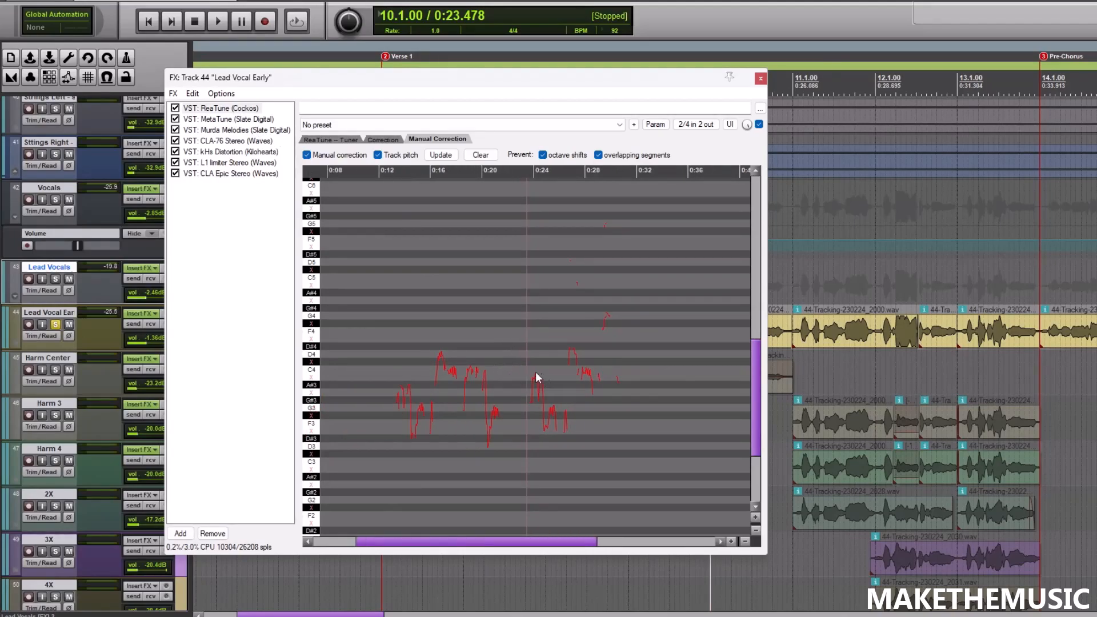
{"action": "left_click", "coordinate": [452, 385]}
{"action": "scroll", "coordinate": [452, 385], "scroll_direction": "up", "scroll_amount": 4}
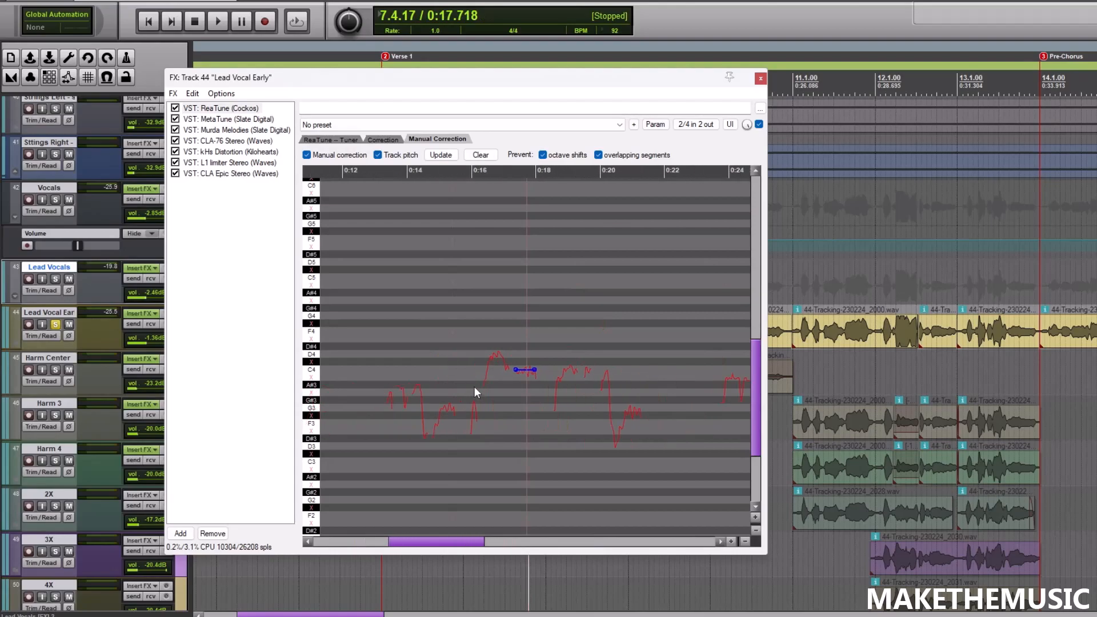
- Draw manual correction segments on A#3 at about 0:14.3 and on G3 from about 0:20.8 to 0:21.2
{"action": "left_click_drag", "start_coordinate": [417, 385], "coordinate": [422, 384]}
{"action": "scroll", "coordinate": [632, 418], "scroll_direction": "up", "scroll_amount": 2}
{"action": "scroll", "coordinate": [664, 412], "scroll_direction": "up", "scroll_amount": 3}
{"action": "left_click", "coordinate": [633, 406]}
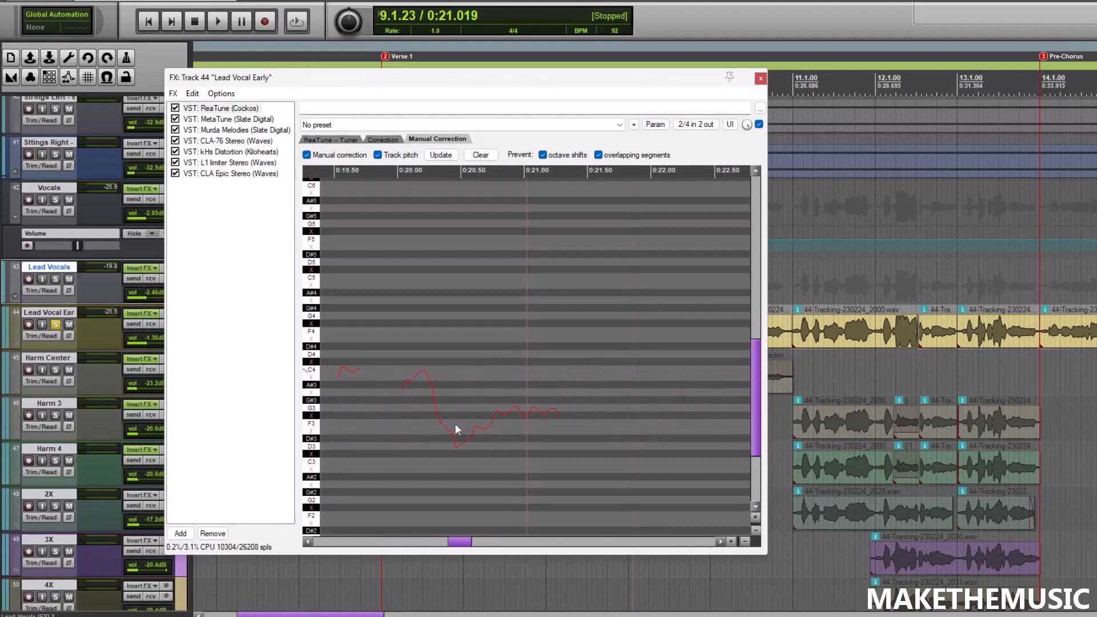
{"action": "left_click_drag", "start_coordinate": [498, 408], "coordinate": [556, 409]}
- Draw a manual correction segment on C4 over the sung note from about 0:27.7 to 0:28.4
{"action": "scroll", "coordinate": [565, 411], "scroll_direction": "down", "scroll_amount": 3}
{"action": "scroll", "coordinate": [578, 411], "scroll_direction": "down", "scroll_amount": 2}
{"action": "left_click", "coordinate": [672, 423]}
{"action": "scroll", "coordinate": [652, 424], "scroll_direction": "down", "scroll_amount": 4}
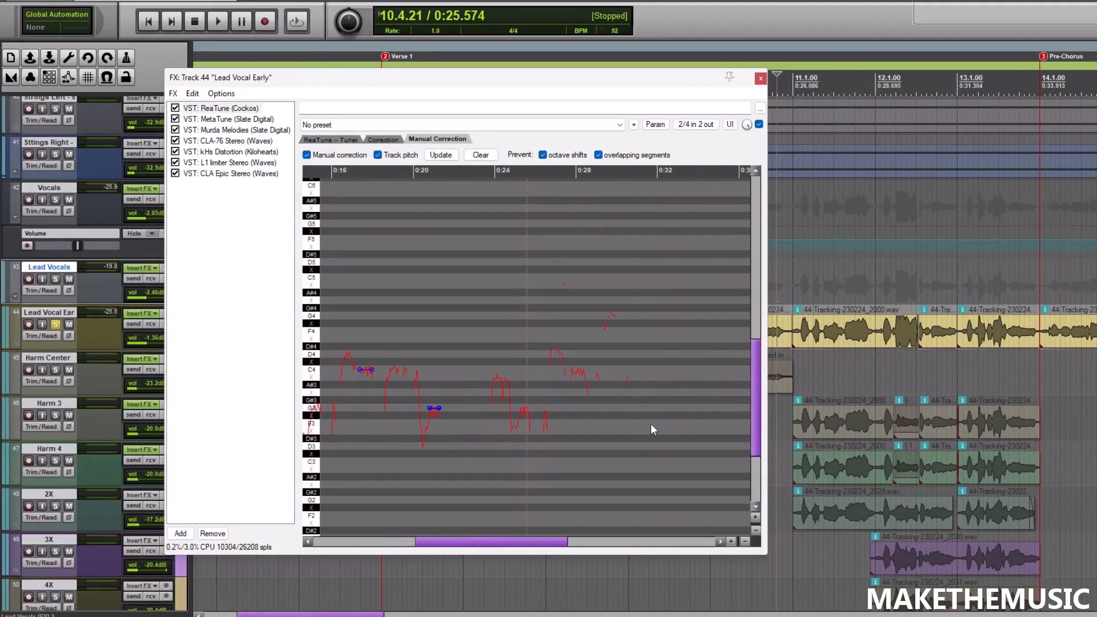
{"action": "scroll", "coordinate": [630, 417], "scroll_direction": "down", "scroll_amount": 2}
{"action": "scroll", "coordinate": [622, 404], "scroll_direction": "up", "scroll_amount": 4}
{"action": "scroll", "coordinate": [621, 405], "scroll_direction": "down", "scroll_amount": 2}
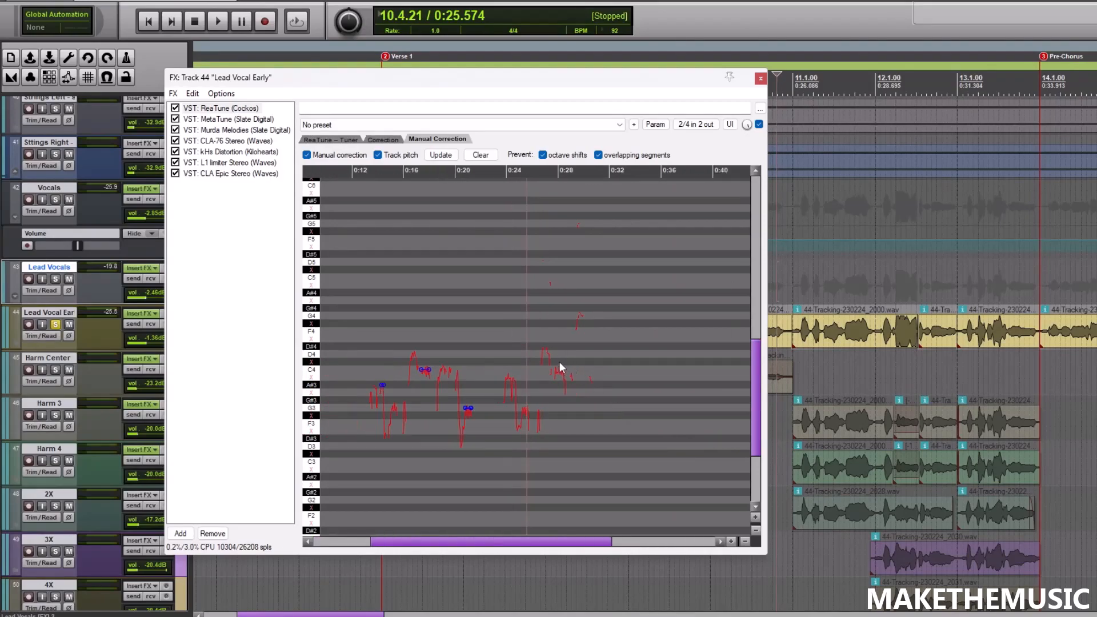
{"action": "scroll", "coordinate": [560, 361], "scroll_direction": "up", "scroll_amount": 5}
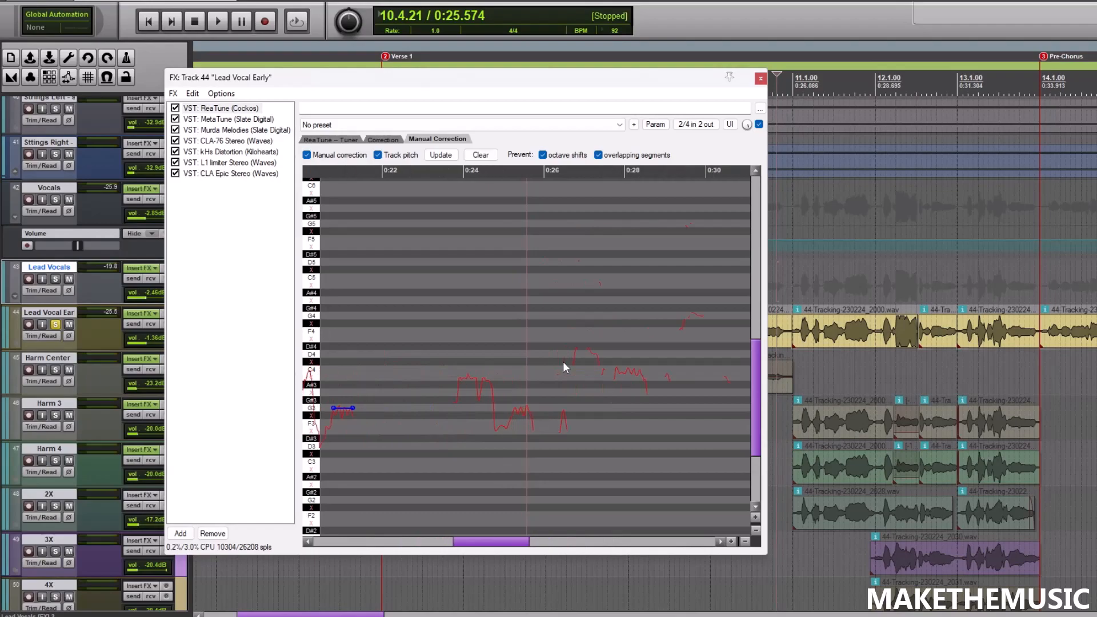
{"action": "scroll", "coordinate": [562, 360], "scroll_direction": "down", "scroll_amount": 4}
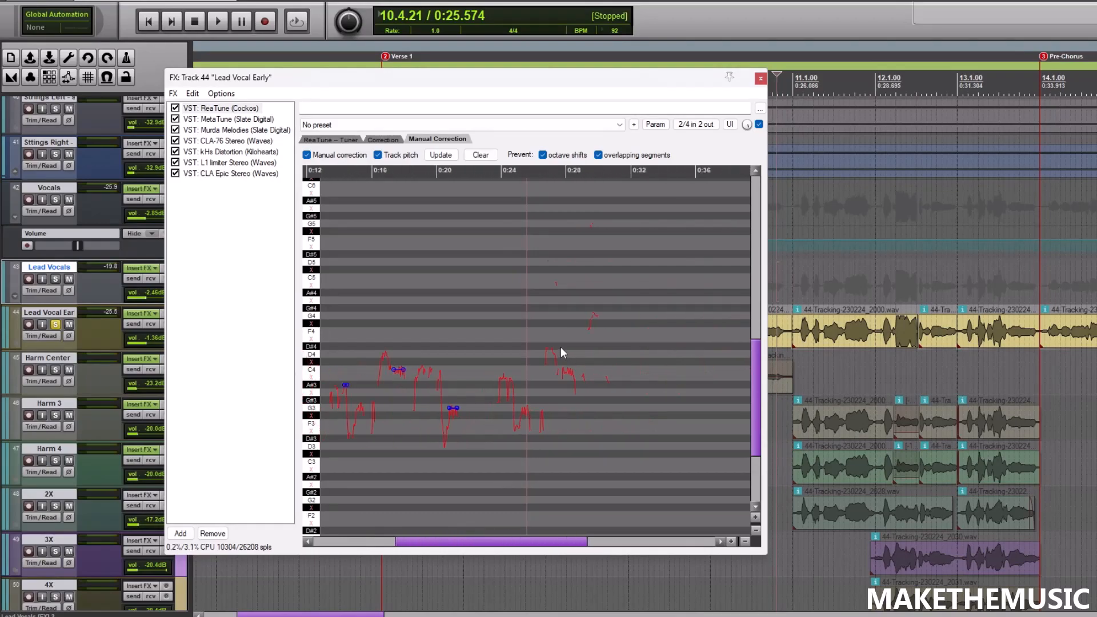
{"action": "scroll", "coordinate": [561, 345], "scroll_direction": "up", "scroll_amount": 2}
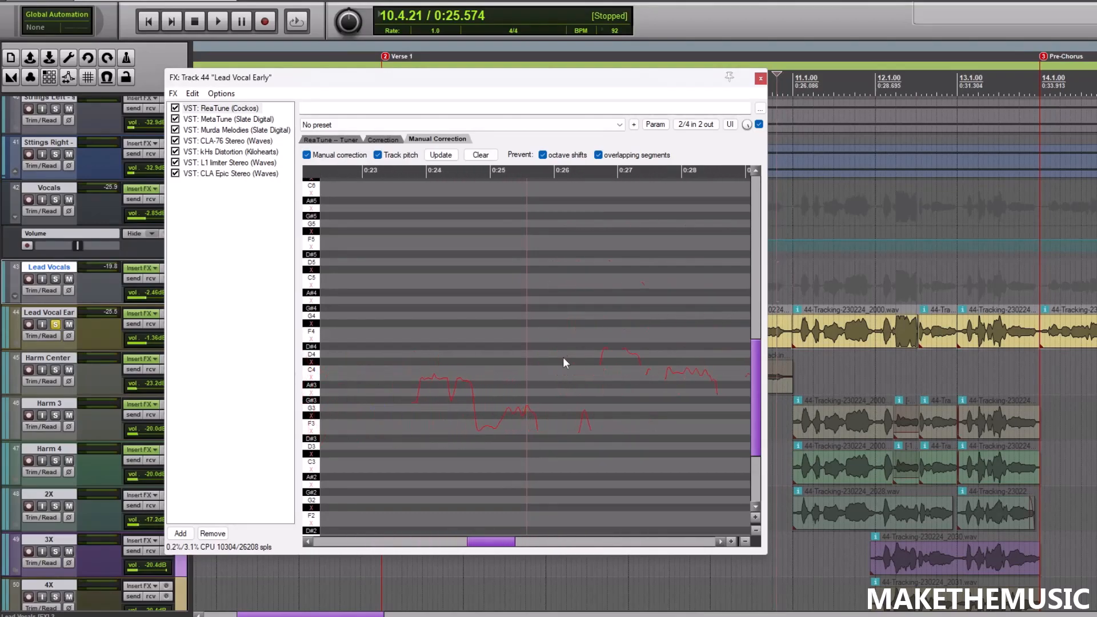
{"action": "scroll", "coordinate": [557, 393], "scroll_direction": "down", "scroll_amount": 1}
{"action": "left_click_drag", "start_coordinate": [614, 370], "coordinate": [638, 371]}
- Play the vocal from about 0:29.5 to trace more of its pitch in ReaTune, and stop playback
{"action": "left_click", "coordinate": [683, 341]}
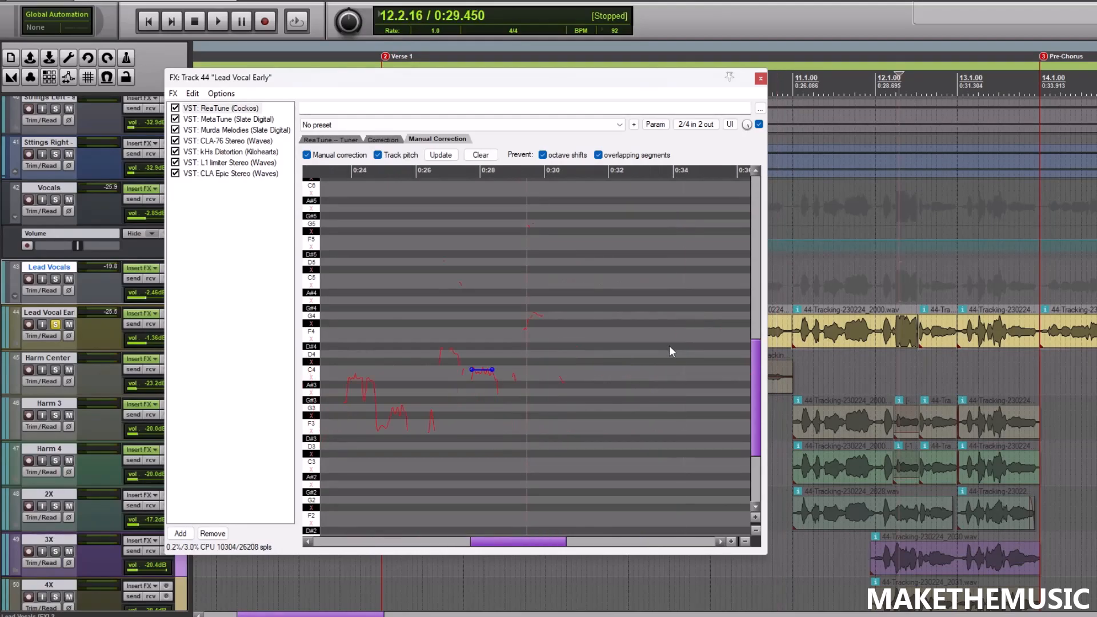
{"action": "key", "text": "space"}
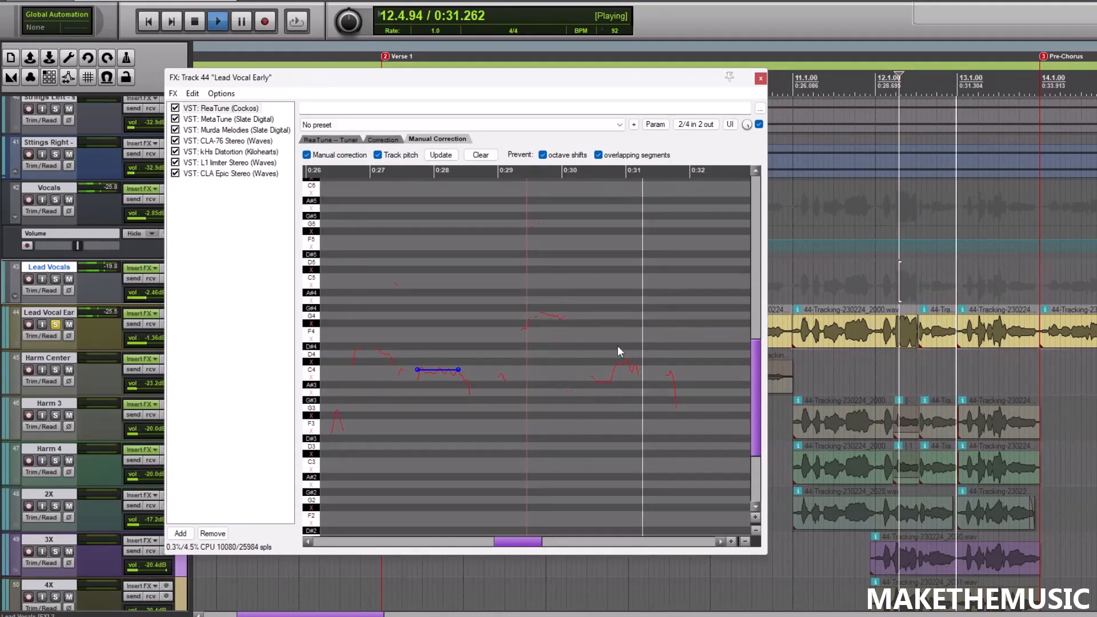
{"action": "key", "text": "space"}
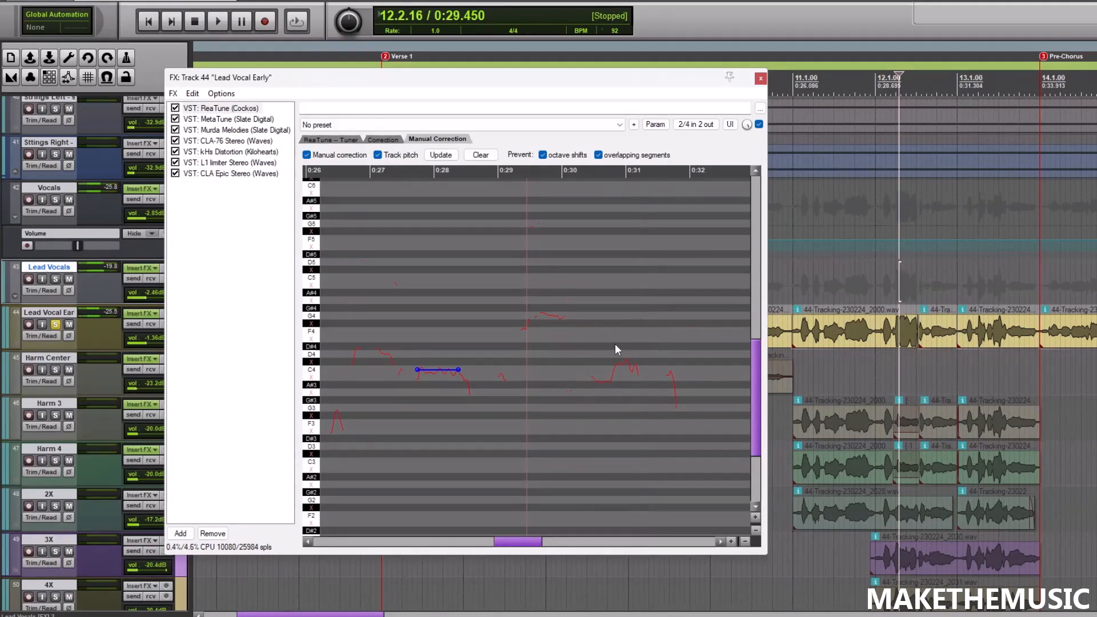
- Draw adjoining correction segments on A#3 from about 0:30.5 to 0:30.7 and on C4 from about 0:30.8 to 0:31.2
{"action": "left_click", "coordinate": [595, 383]}
{"action": "left_click_drag", "start_coordinate": [594, 385], "coordinate": [638, 369]}
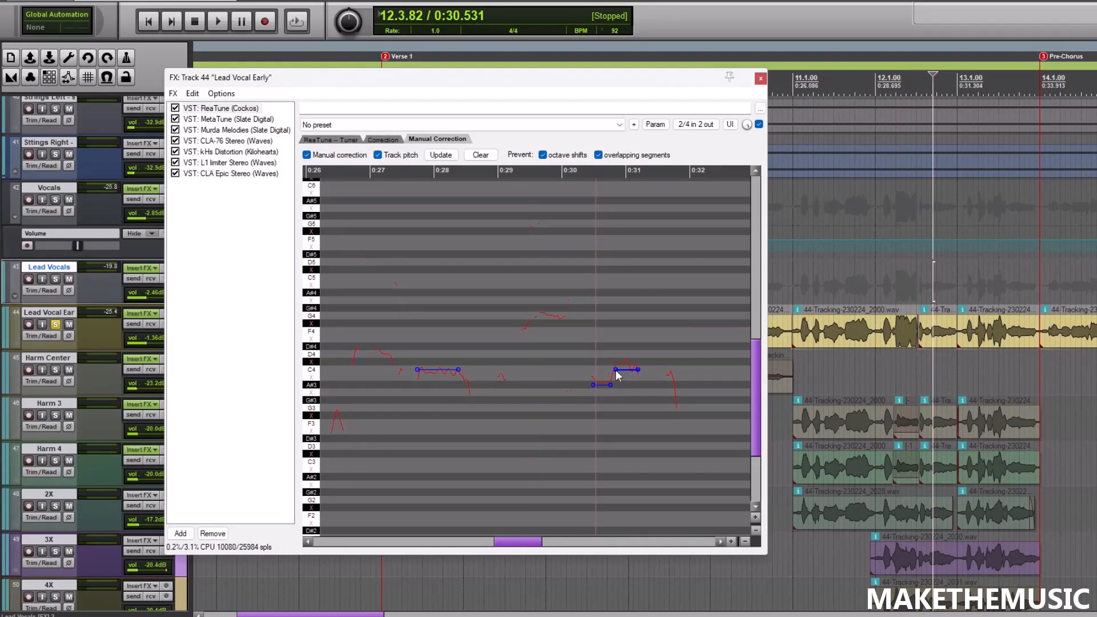
{"action": "scroll", "coordinate": [631, 370], "scroll_direction": "down", "scroll_amount": 3}
{"action": "mouse_move", "coordinate": [679, 79]}
{"action": "left_mouse_down"}
{"action": "mouse_move", "coordinate": [670, 79]}
{"action": "mouse_move", "coordinate": [679, 78]}
{"action": "left_mouse_up"}
{"action": "scroll", "coordinate": [482, 280], "scroll_direction": "down", "scroll_amount": 2}
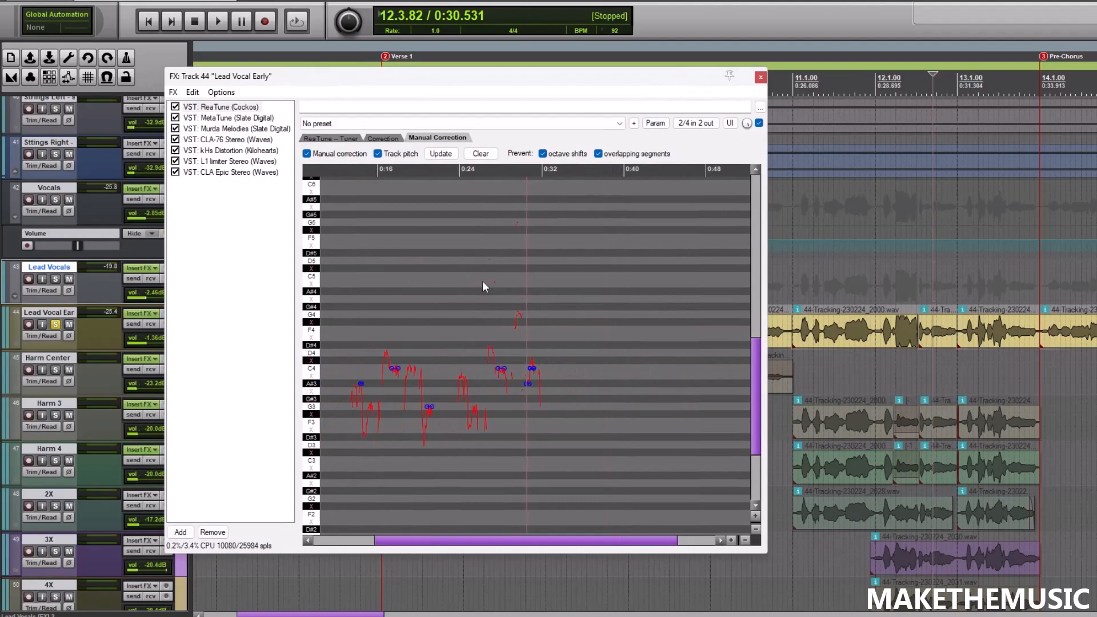
- View the pitch curve at the start of Verse 1, and look over ReaTune's tuner and correction pages
{"action": "left_click", "coordinate": [349, 344]}
{"action": "scroll", "coordinate": [465, 361], "scroll_direction": "up", "scroll_amount": 5}
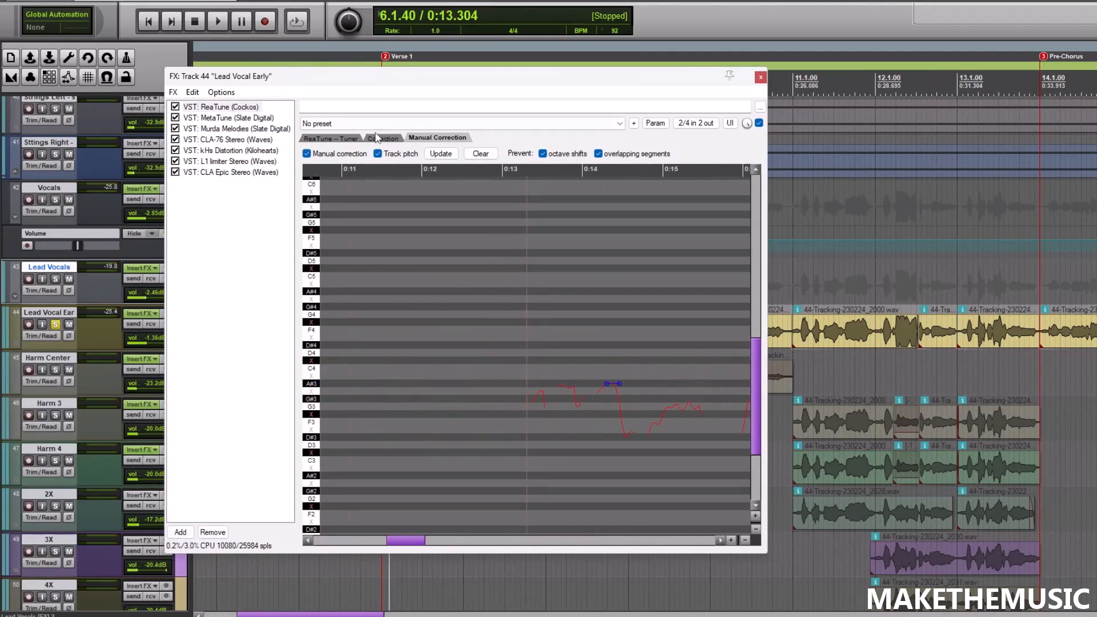
{"action": "left_click", "coordinate": [350, 138]}
{"action": "left_click", "coordinate": [382, 139]}
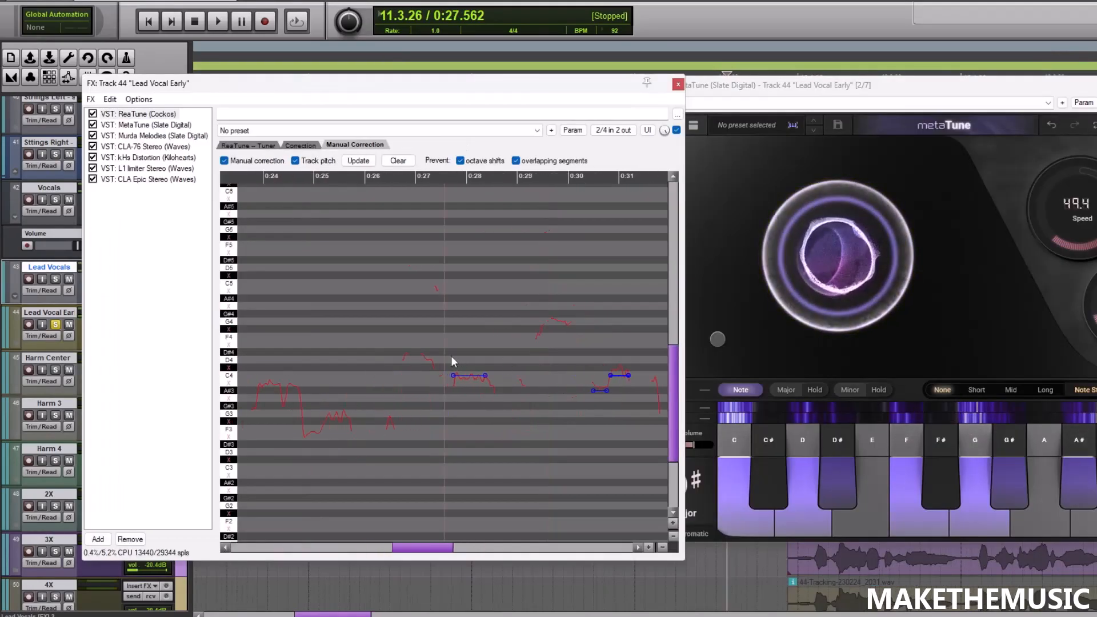
- Draw a correction segment on D#4 from about 0:26.7 to 0:27.2 and play the corrected phrase from there
{"action": "left_click", "coordinate": [399, 345]}
{"action": "scroll", "coordinate": [398, 345], "scroll_direction": "up", "scroll_amount": 2}
{"action": "key", "text": "space"}
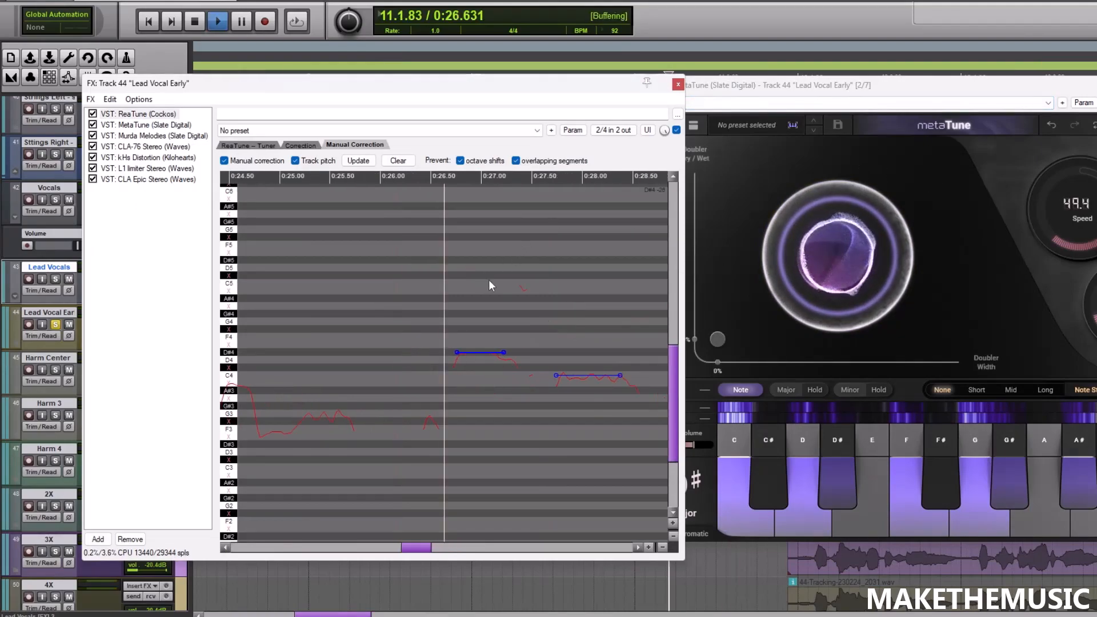
{"action": "scroll", "coordinate": [489, 280], "scroll_direction": "down", "scroll_amount": 3}
{"action": "scroll", "coordinate": [486, 284], "scroll_direction": "down", "scroll_amount": 2}
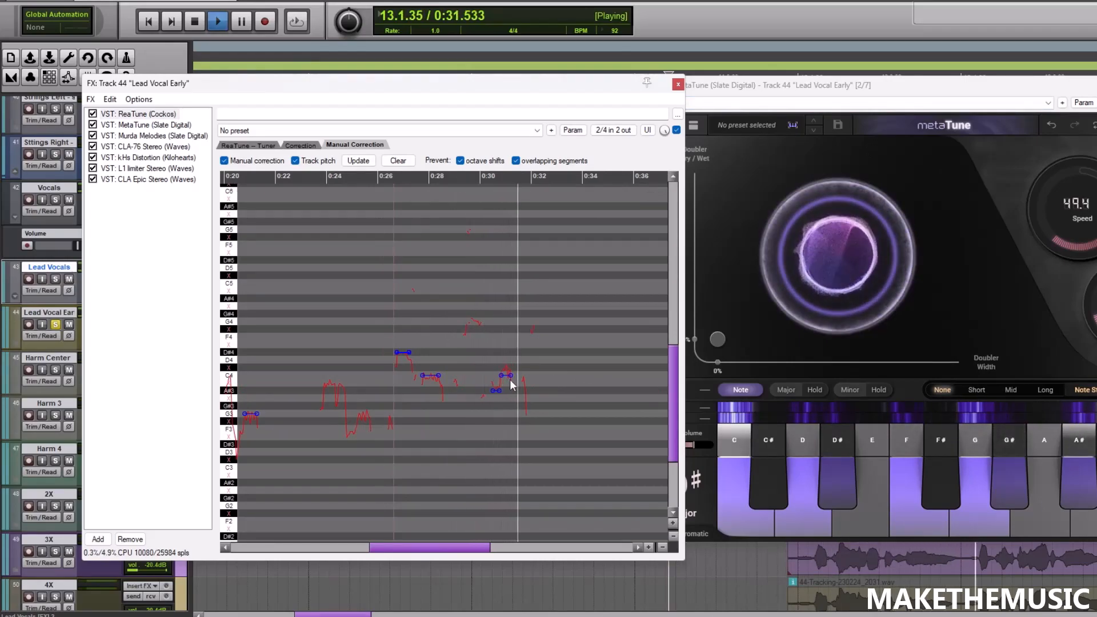
{"action": "key", "text": "space"}
- Examine the transition between the A#3 and C4 segments near 0:30.8, and play the vocal from that point
{"action": "scroll", "coordinate": [512, 385], "scroll_direction": "up", "scroll_amount": 5}
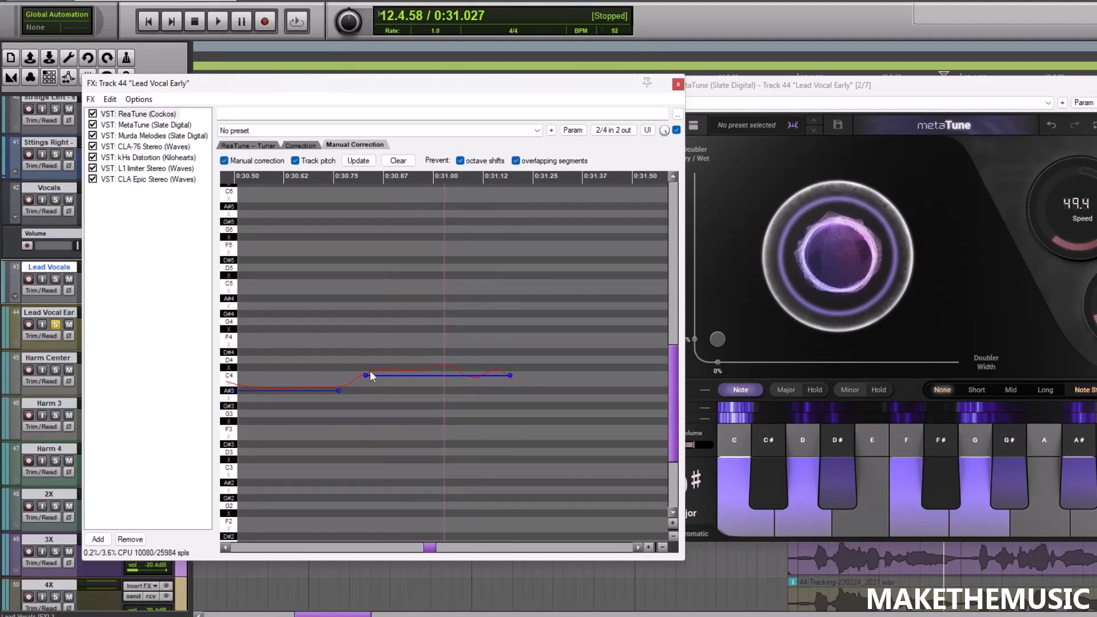
{"action": "scroll", "coordinate": [375, 340], "scroll_direction": "down", "scroll_amount": 4}
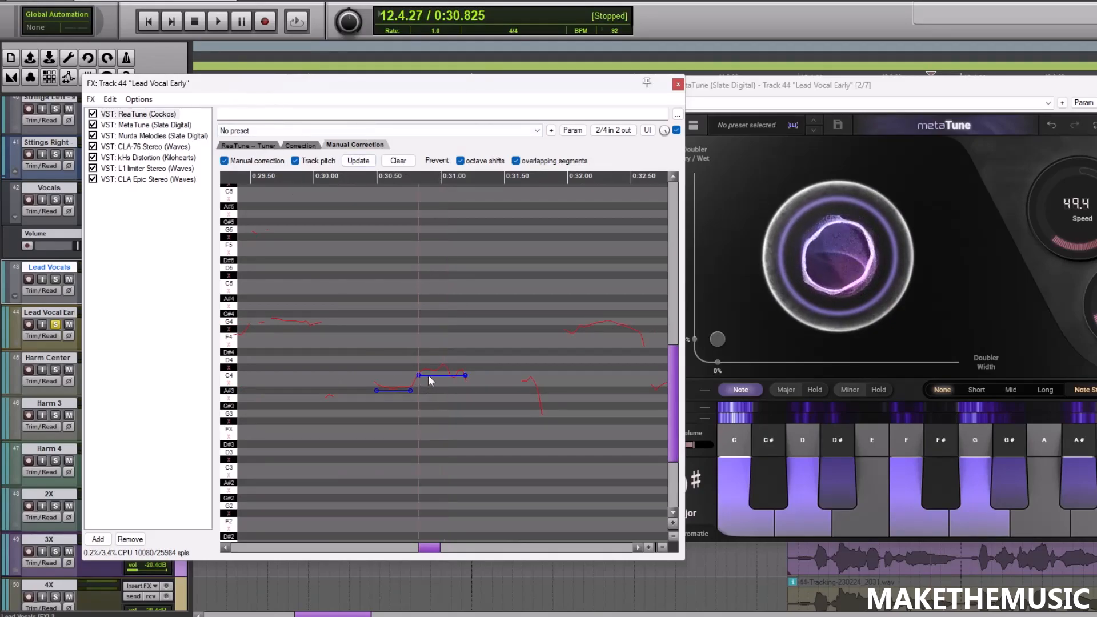
{"action": "scroll", "coordinate": [537, 312], "scroll_direction": "down", "scroll_amount": 8}
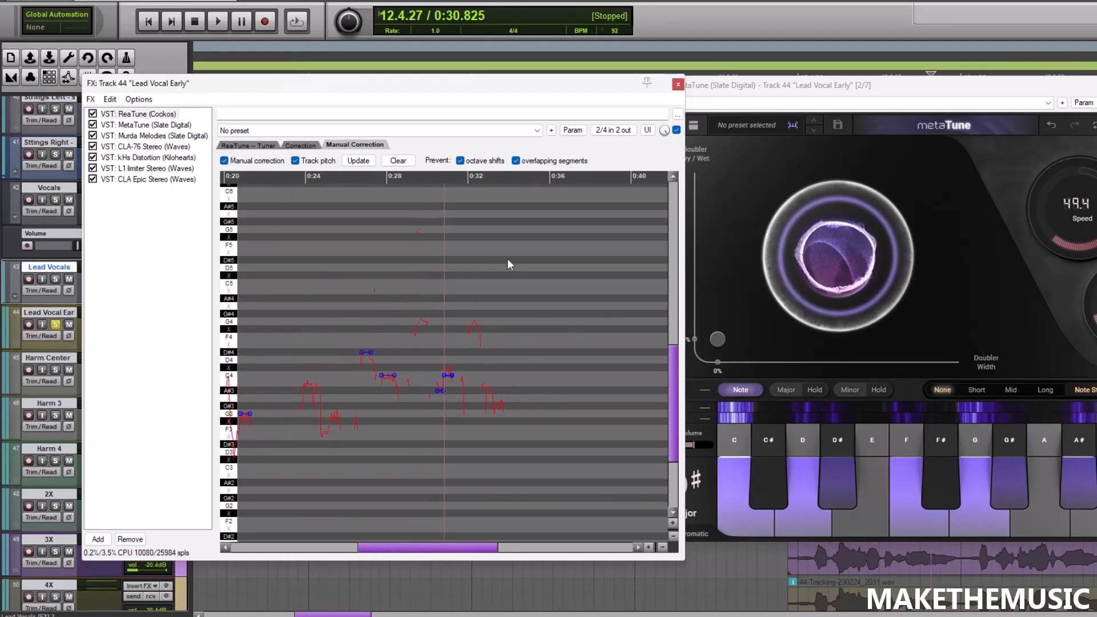
{"action": "key", "text": "space"}
{"action": "scroll", "coordinate": [545, 276], "scroll_direction": "up", "scroll_amount": 2}
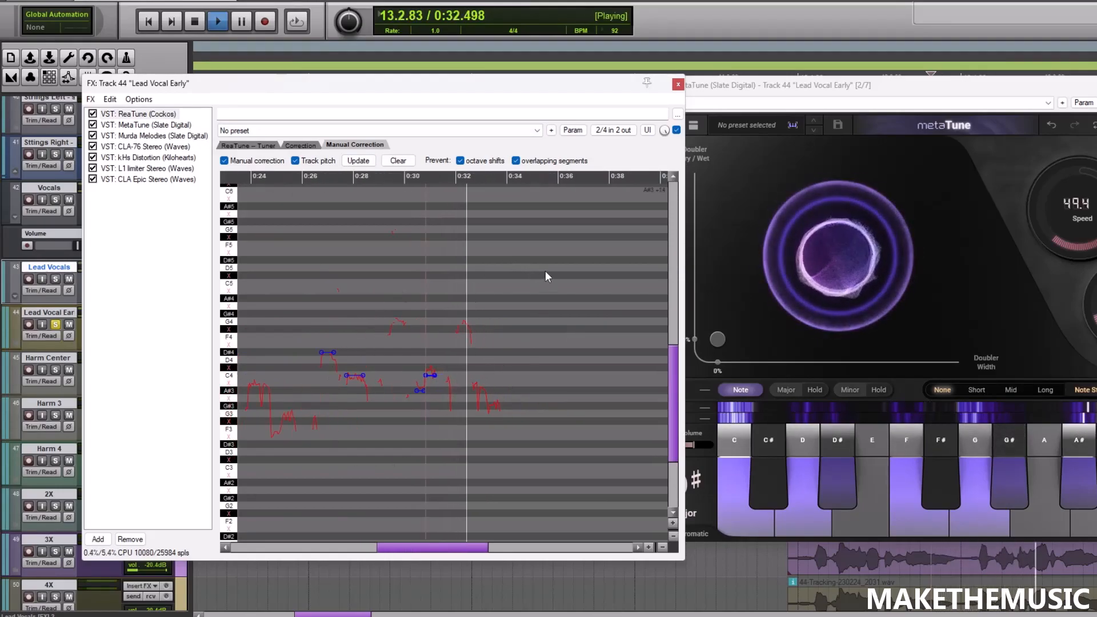
{"action": "key", "text": "space"}
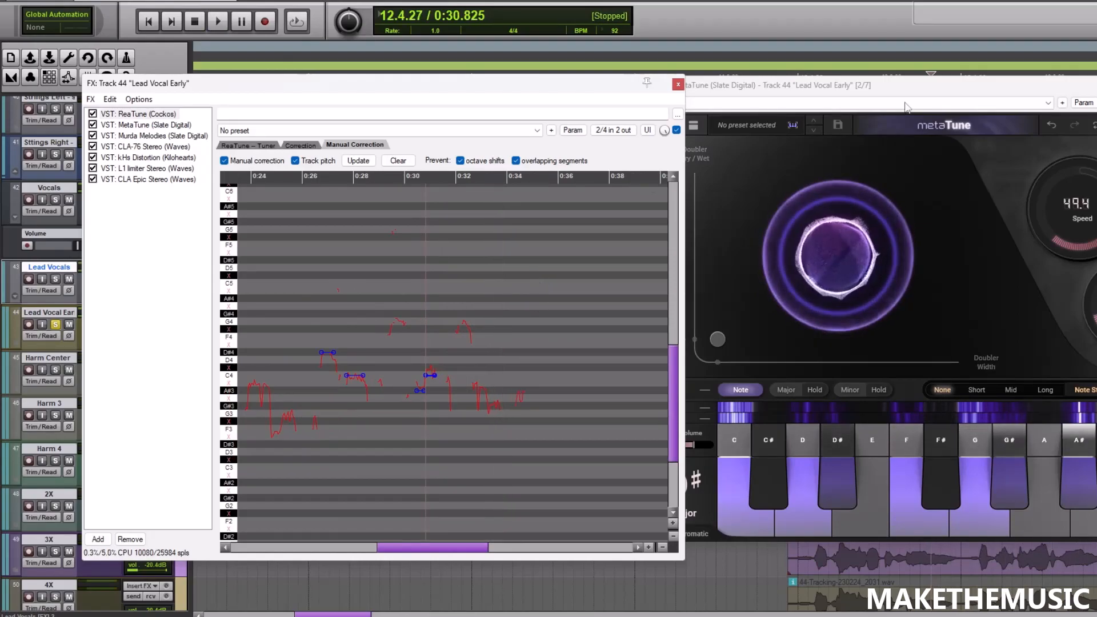
- Reopen the Lead Vocal Early effects chain with the MetaTune window closed, and disable both ReaTune and MetaTune
{"action": "left_click", "coordinate": [917, 94]}
{"action": "left_click", "coordinate": [545, 93]}
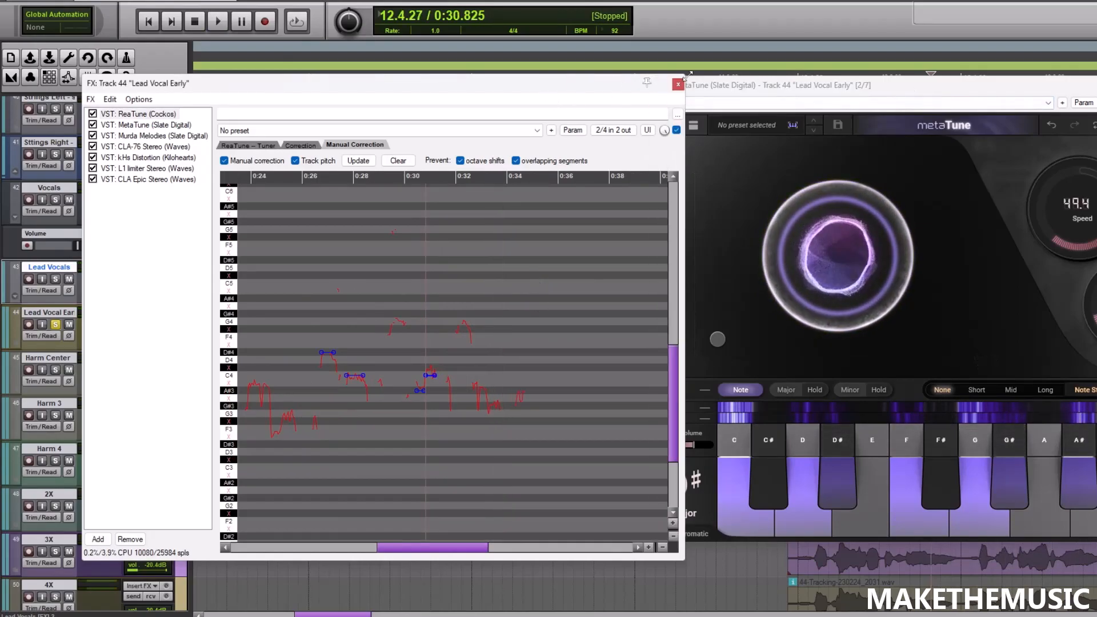
{"action": "left_click", "coordinate": [677, 84]}
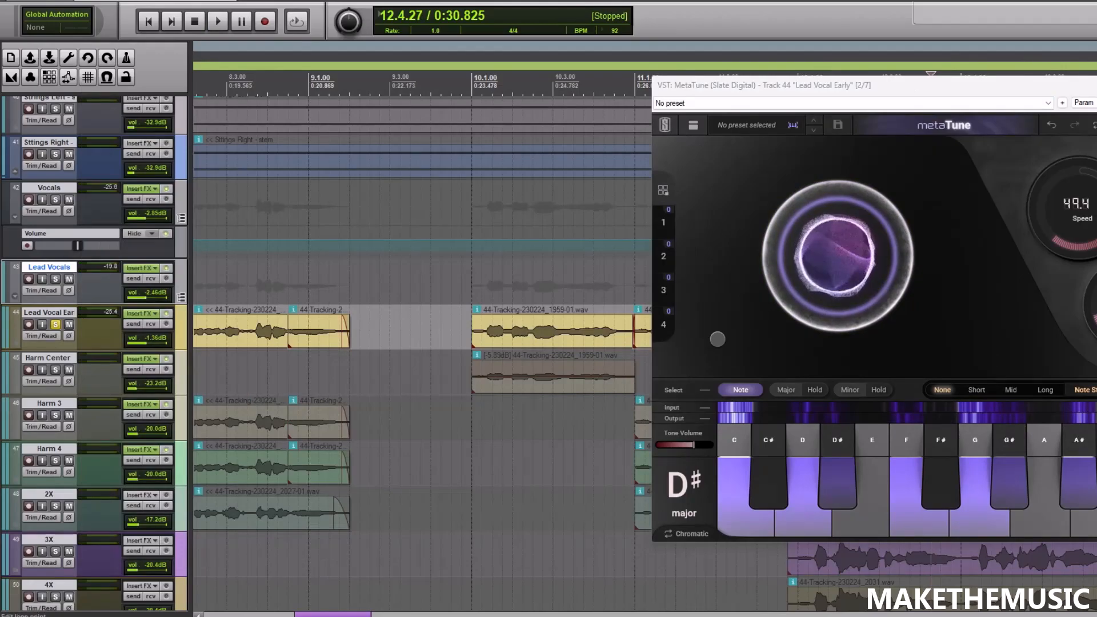
{"action": "left_click", "coordinate": [523, 269]}
{"action": "left_click", "coordinate": [146, 313]}
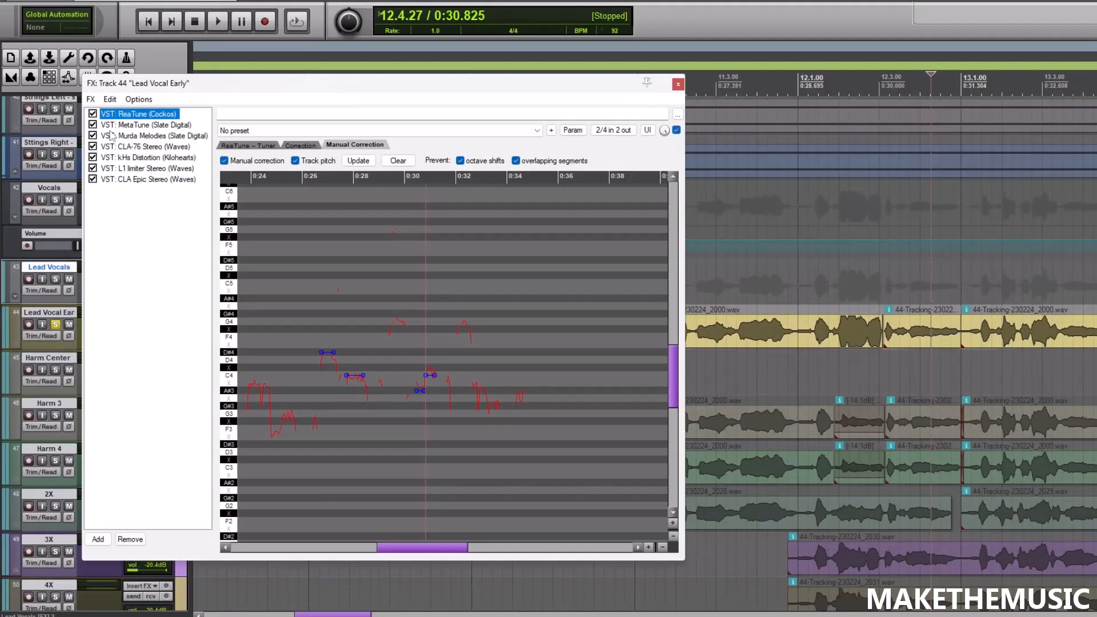
{"action": "left_click_drag", "start_coordinate": [271, 80], "coordinate": [232, 88]}
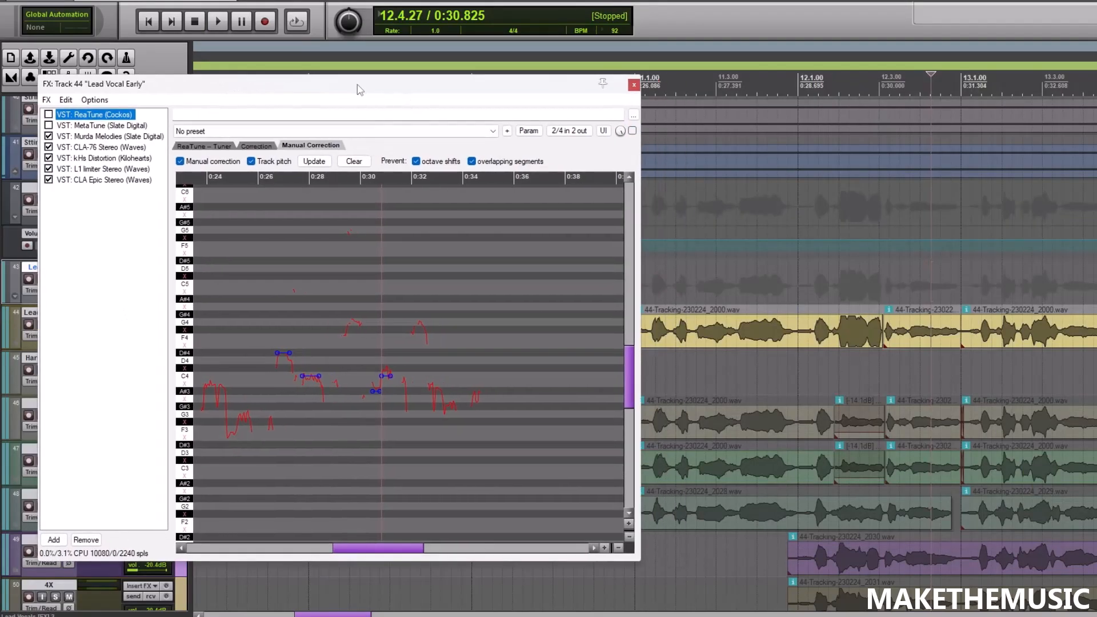
- Move the effects window clear of the arrangement and play the lead vocal from about 0:23.3 with both tuning plugins bypassed
{"action": "left_click_drag", "start_coordinate": [356, 86], "coordinate": [825, 102]}
{"action": "scroll", "coordinate": [404, 248], "scroll_direction": "down", "scroll_amount": 5}
{"action": "scroll", "coordinate": [486, 213], "scroll_direction": "up", "scroll_amount": 2}
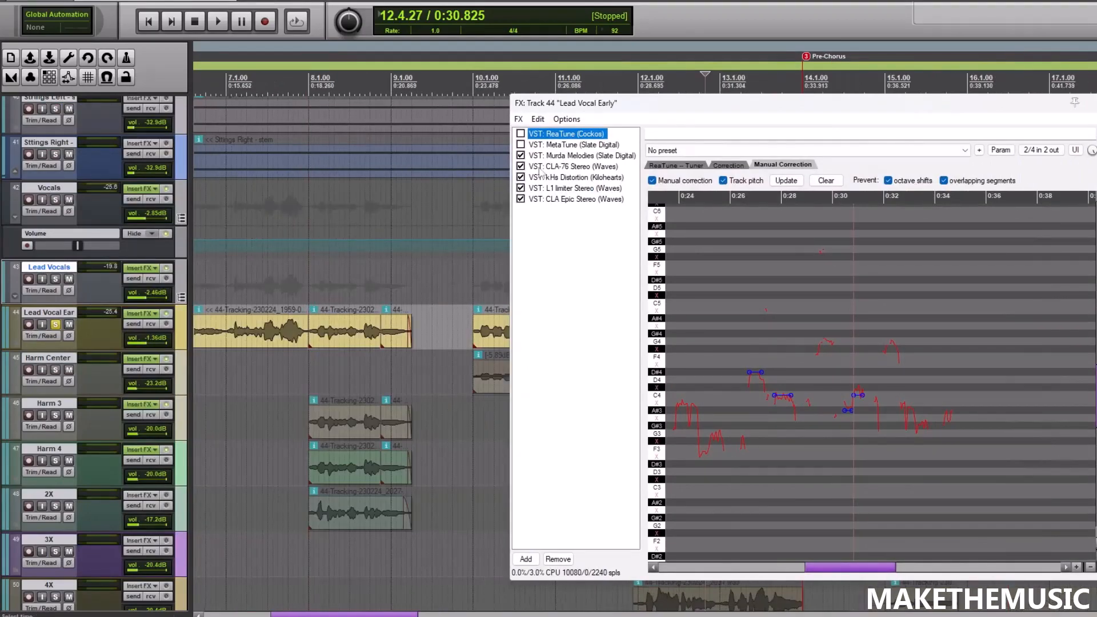
{"action": "left_click_drag", "start_coordinate": [644, 104], "coordinate": [526, 91]}
{"action": "left_click", "coordinate": [467, 274]}
{"action": "key", "text": "space"}
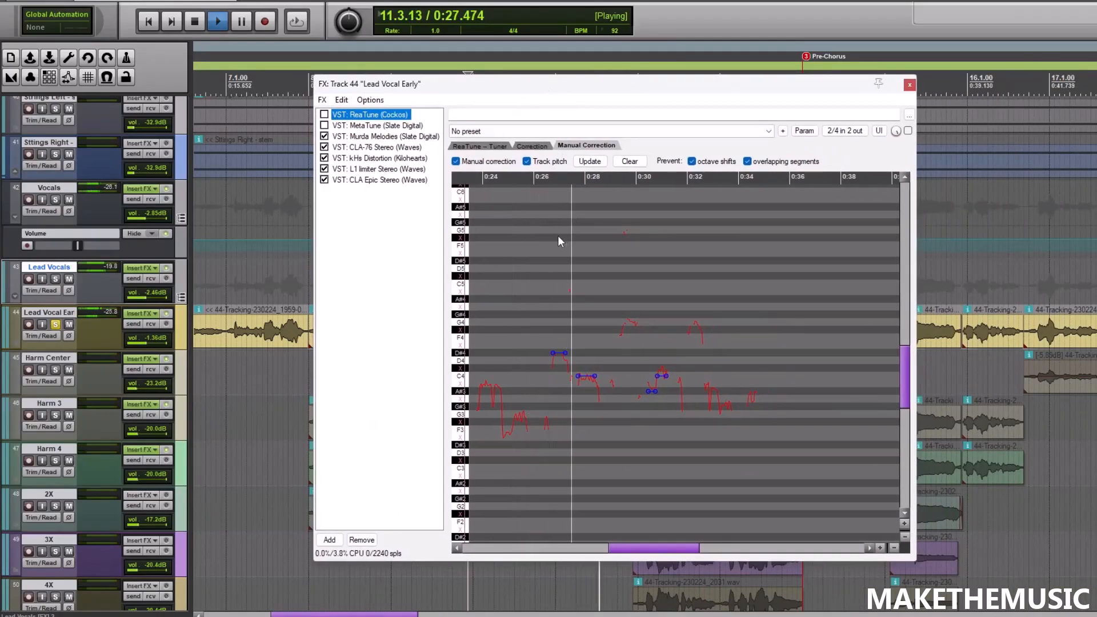
{"action": "key", "text": "space"}
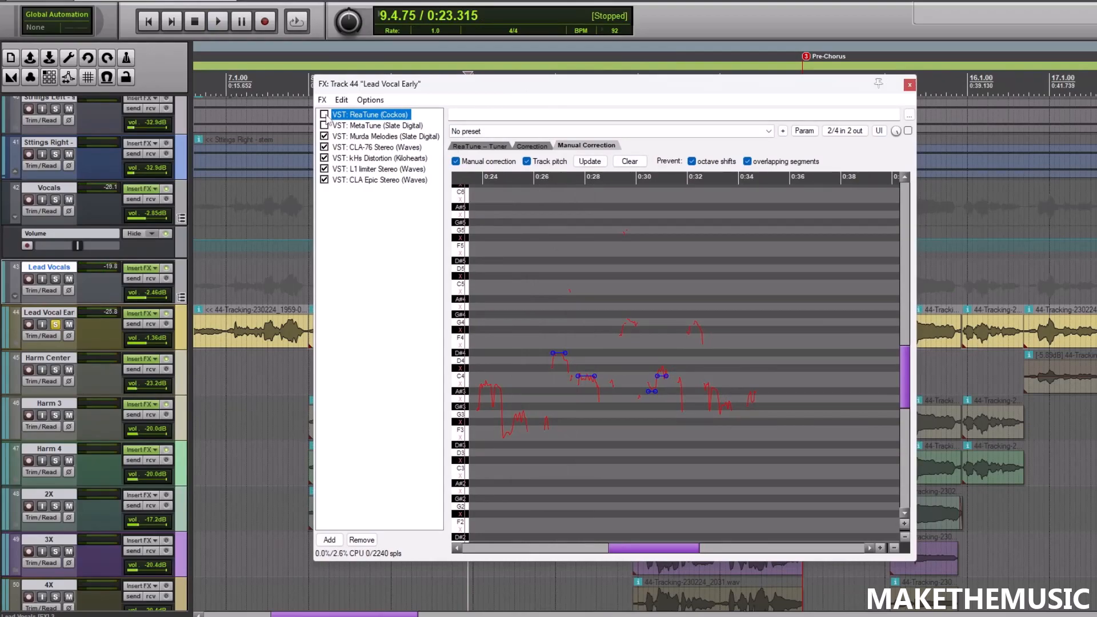
- Enable ReaTune and play the lead vocal from about 0:23.3 with only ReaTune's manual correction active
{"action": "key", "text": "space"}
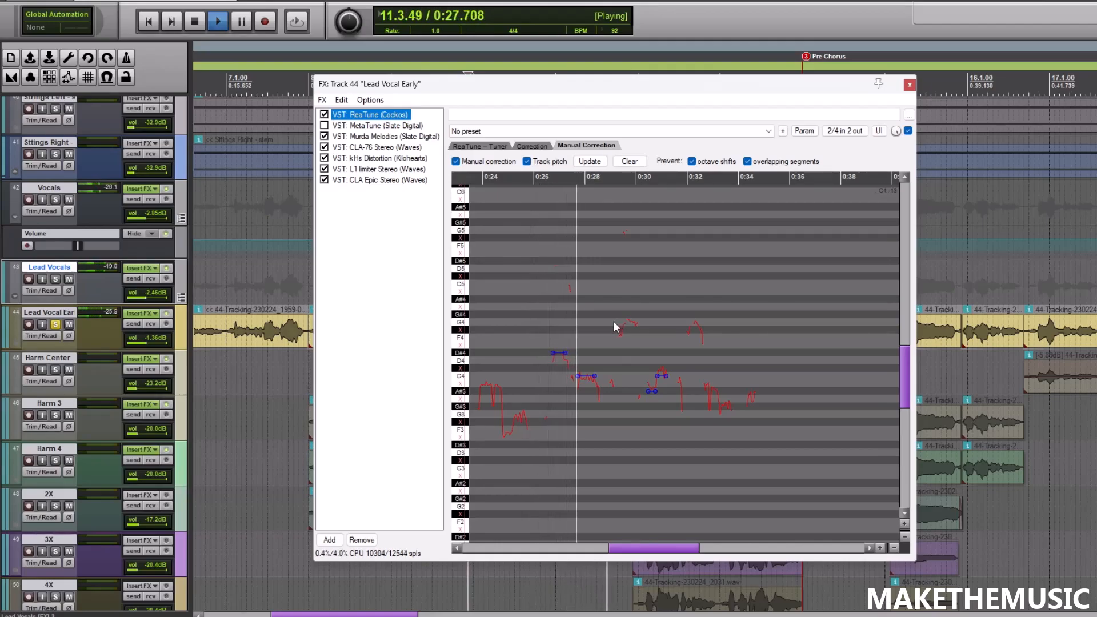
{"action": "key", "text": "space"}
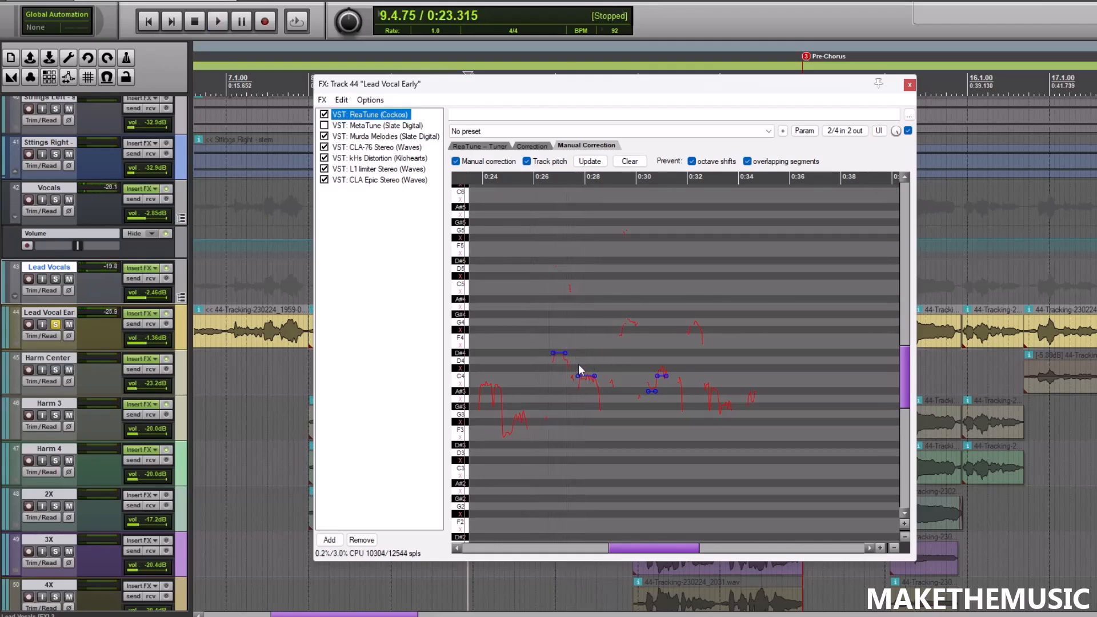
{"action": "scroll", "coordinate": [578, 364], "scroll_direction": "down", "scroll_amount": 2}
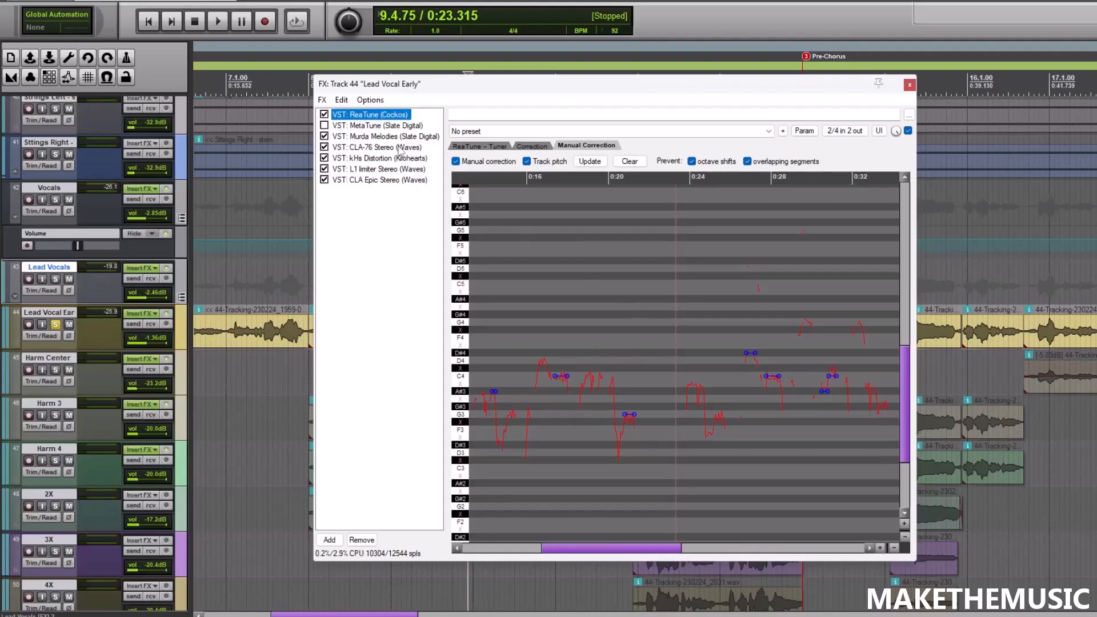
- Enable MetaTune as well and play the same vocal phrase through ReaTune and MetaTune together
{"action": "left_click", "coordinate": [323, 126]}
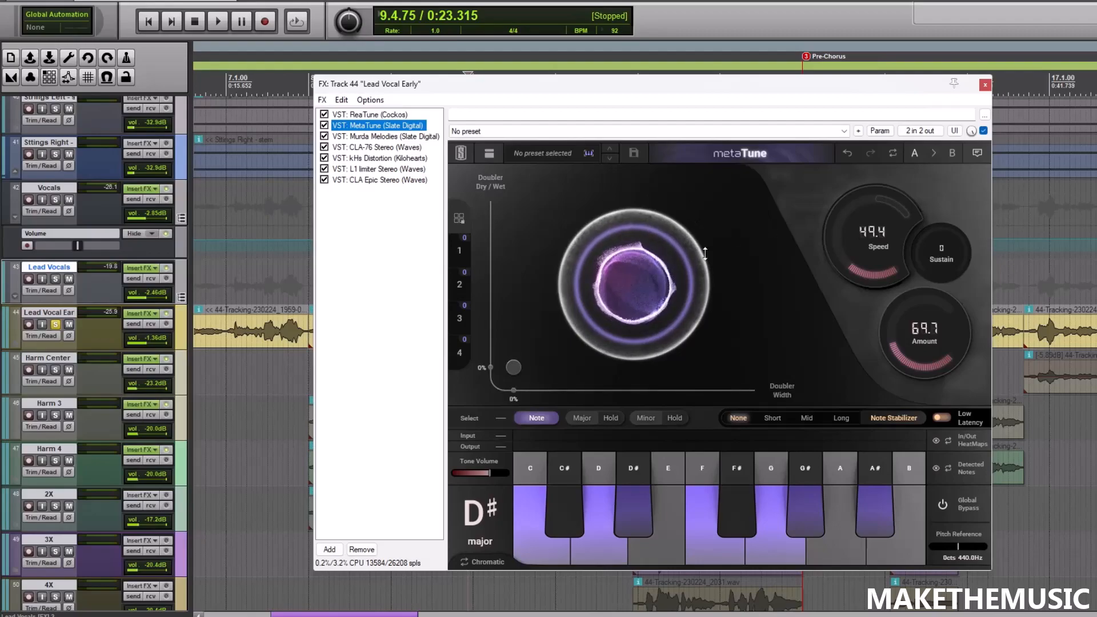
{"action": "key", "text": "space"}
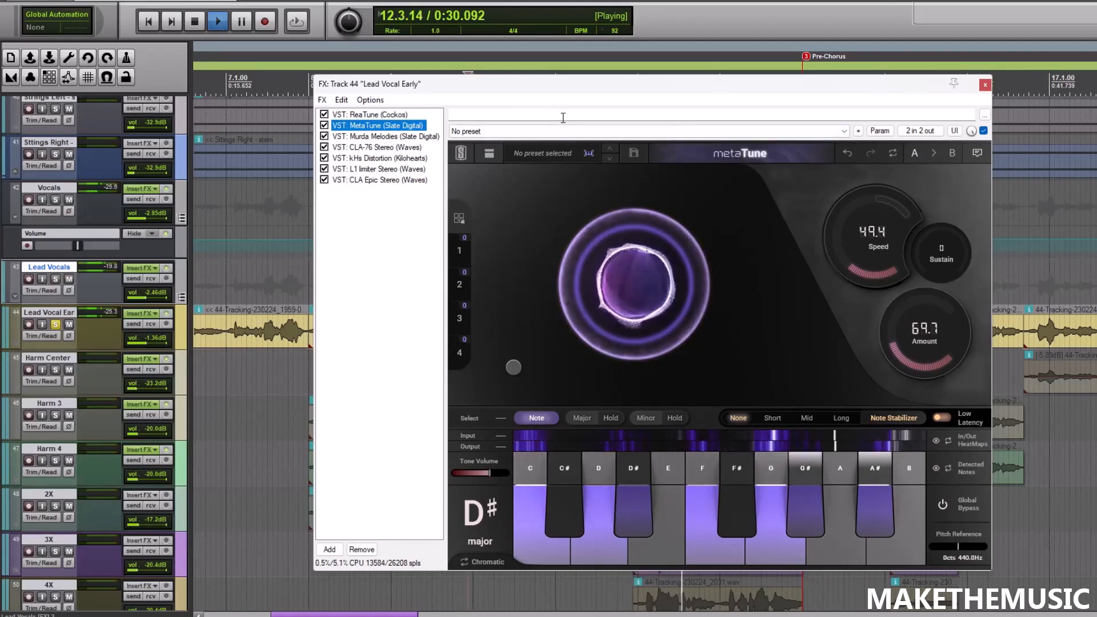
{"action": "key", "text": "space"}
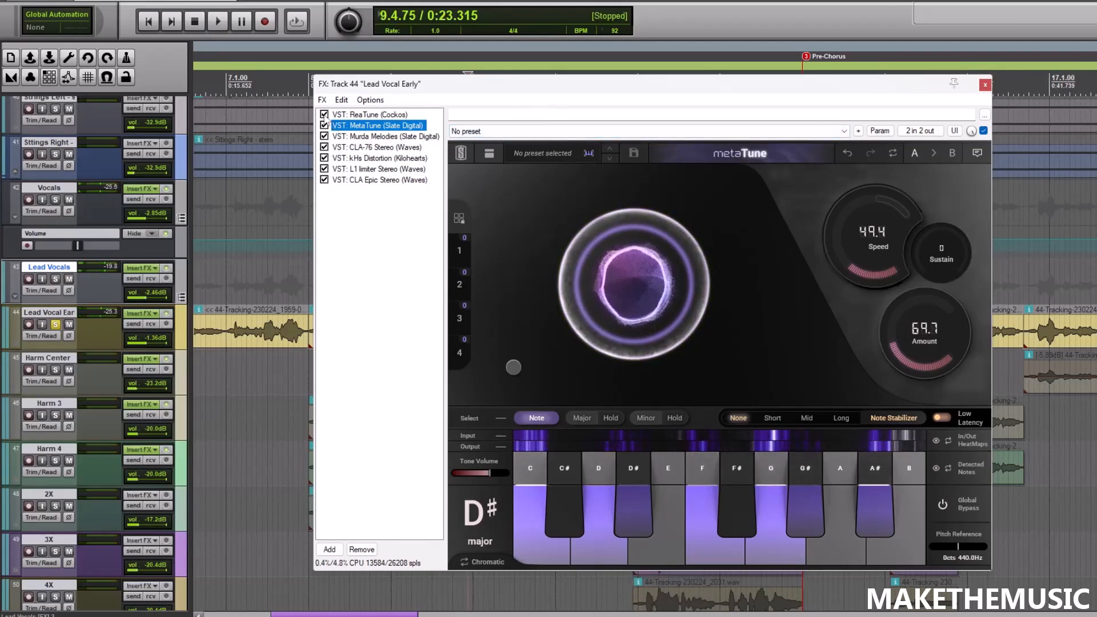
- Disable ReaTune and play the same vocal phrase with only MetaTune tuning it
{"action": "left_click", "coordinate": [324, 114]}
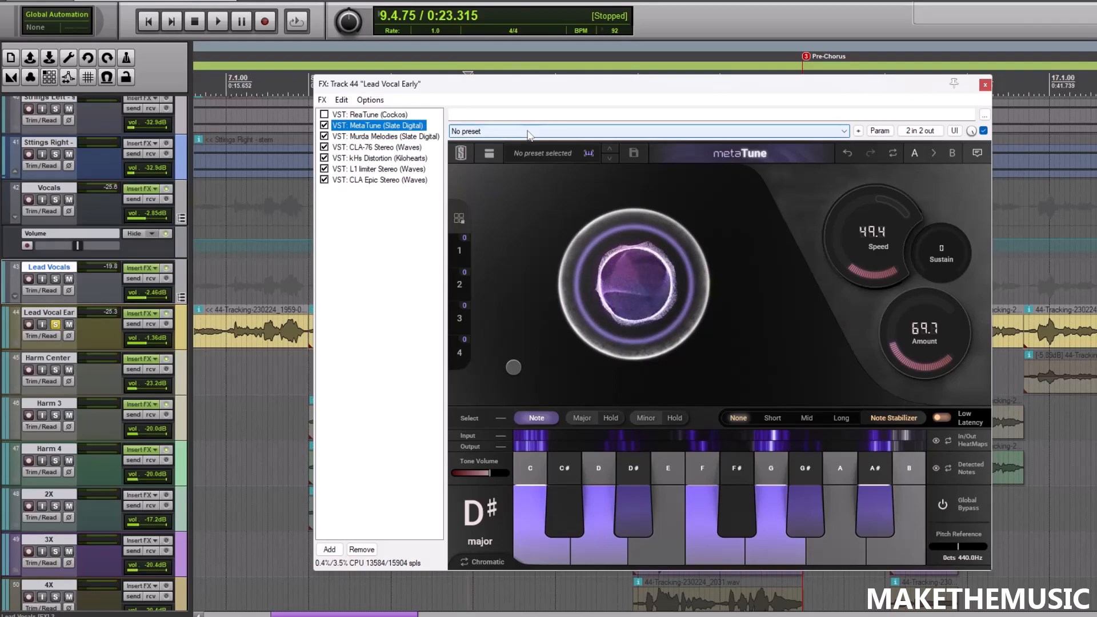
{"action": "key", "text": "space"}
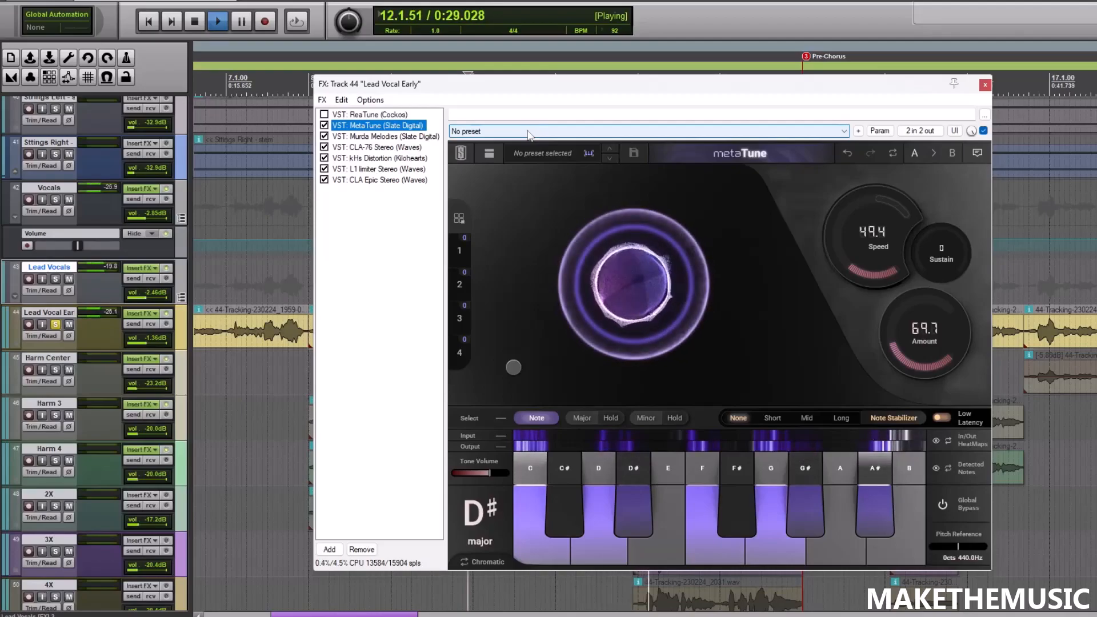
{"action": "key", "text": "space"}
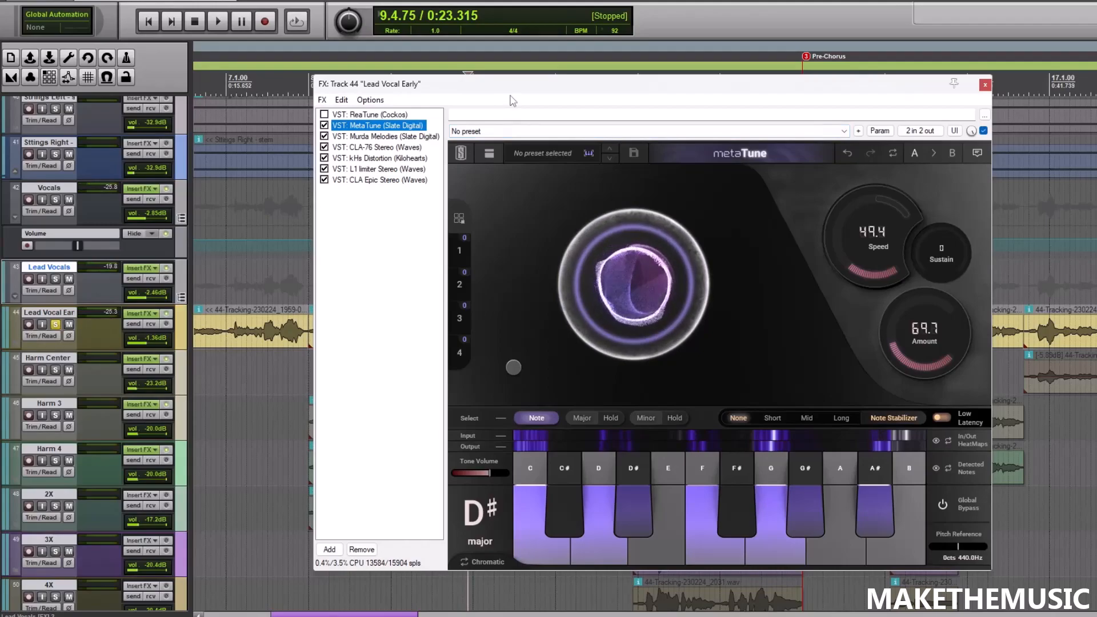
- Re-enable ReaTune so both tuning plugins are active, and close the effects window to show the arrangement
{"action": "left_click_drag", "start_coordinate": [837, 88], "coordinate": [809, 82]}
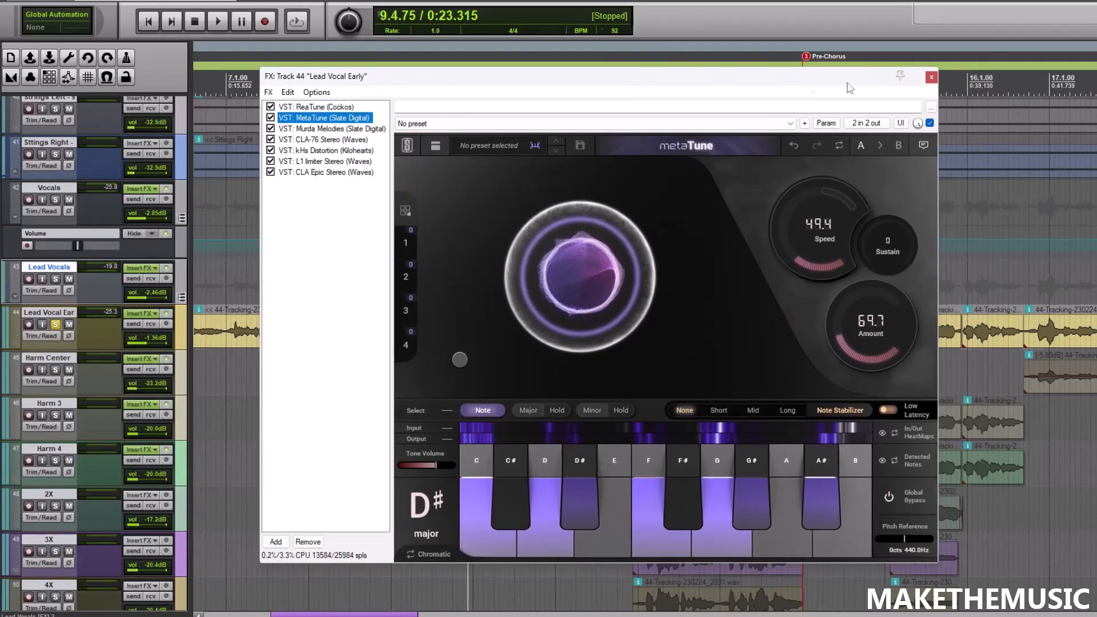
{"action": "left_click", "coordinate": [931, 78]}
{"action": "scroll", "coordinate": [760, 257], "scroll_direction": "down", "scroll_amount": 5}
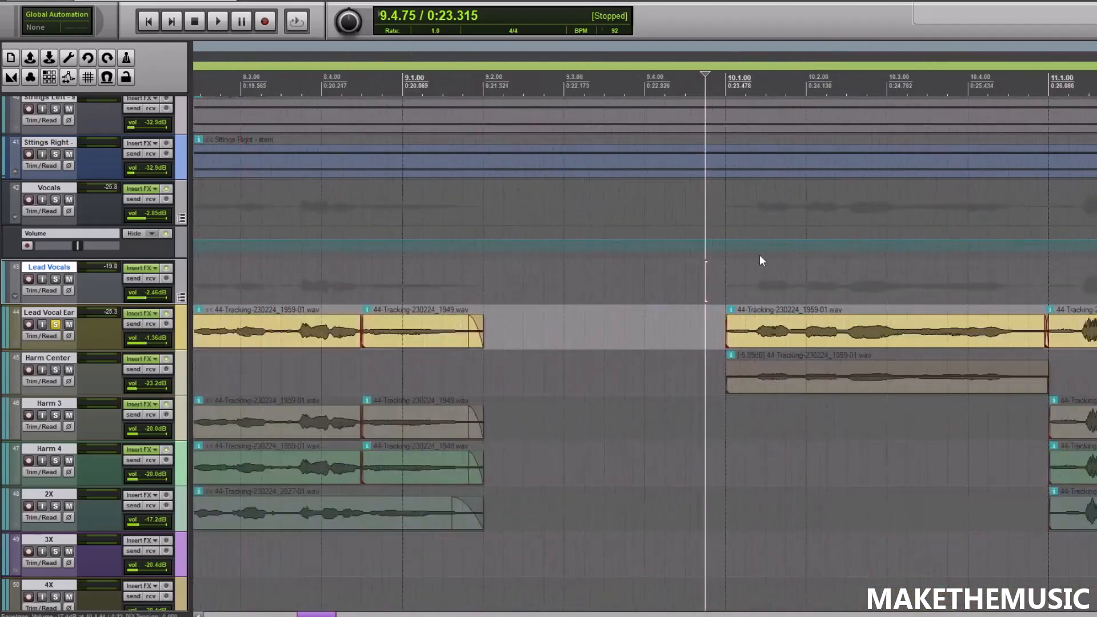
{"action": "scroll", "coordinate": [743, 235], "scroll_direction": "down", "scroll_amount": 3}
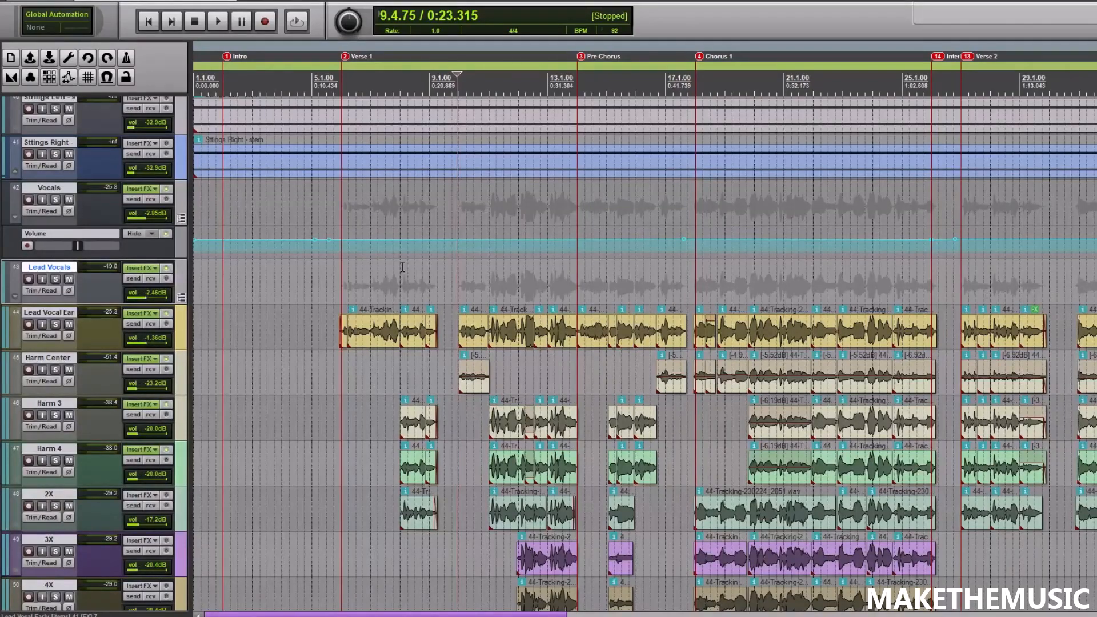
- Reopen the Lead Vocal Early effects chain, compare ReaTune's manual correction segments with the MetaTune view, and close it
{"action": "left_click", "coordinate": [135, 311]}
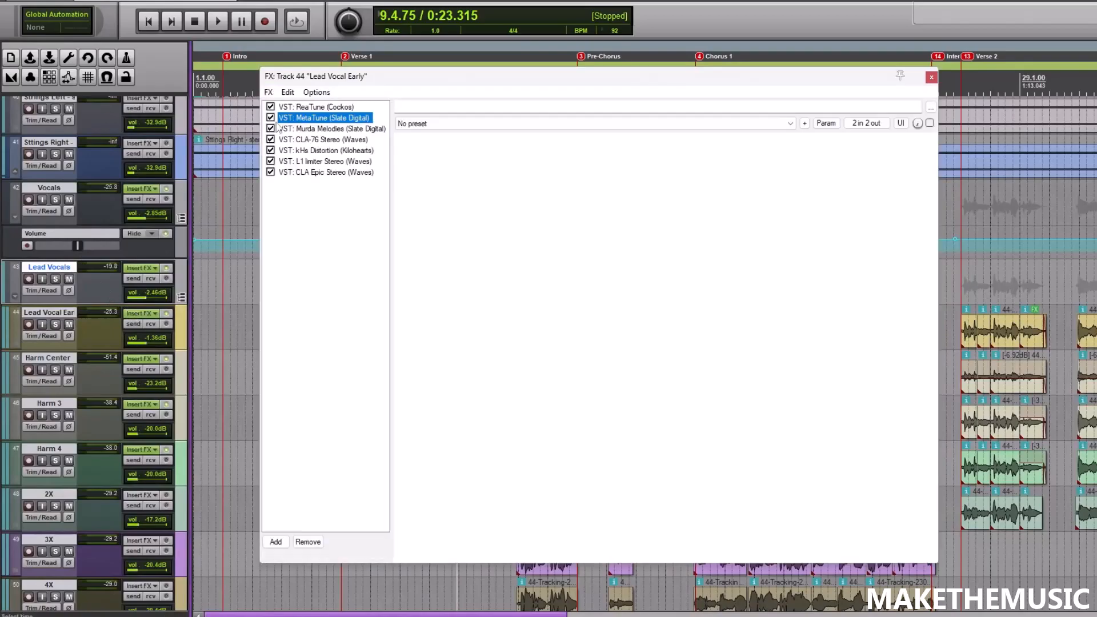
{"action": "left_click", "coordinate": [301, 106]}
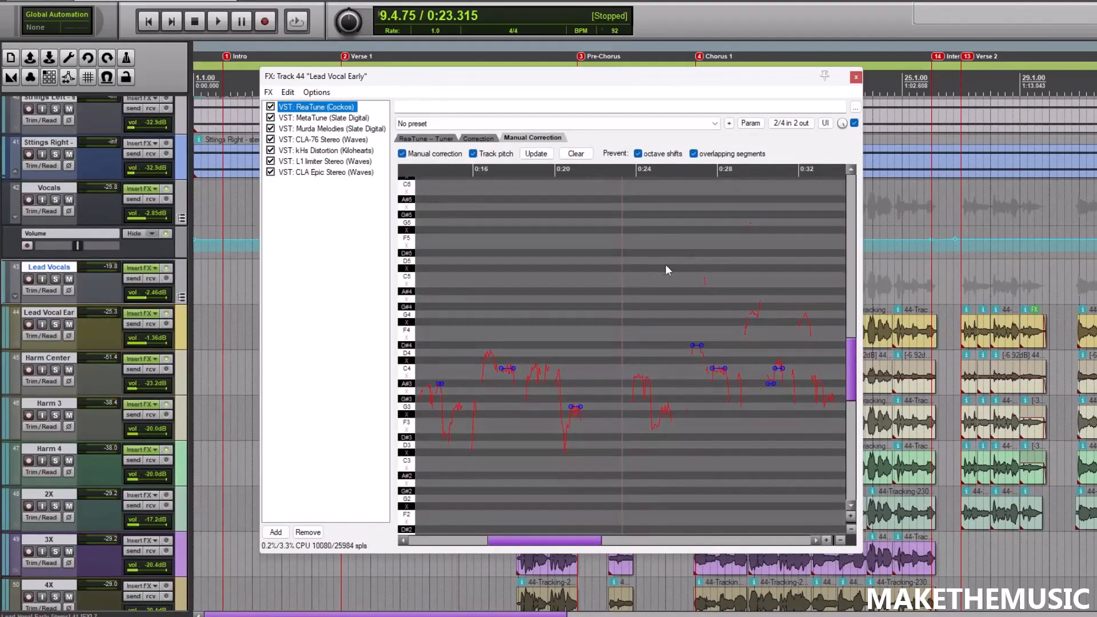
{"action": "scroll", "coordinate": [665, 271], "scroll_direction": "down", "scroll_amount": 5}
{"action": "scroll", "coordinate": [673, 315], "scroll_direction": "up", "scroll_amount": 6}
{"action": "scroll", "coordinate": [681, 344], "scroll_direction": "down", "scroll_amount": 1}
{"action": "left_click", "coordinate": [361, 119]}
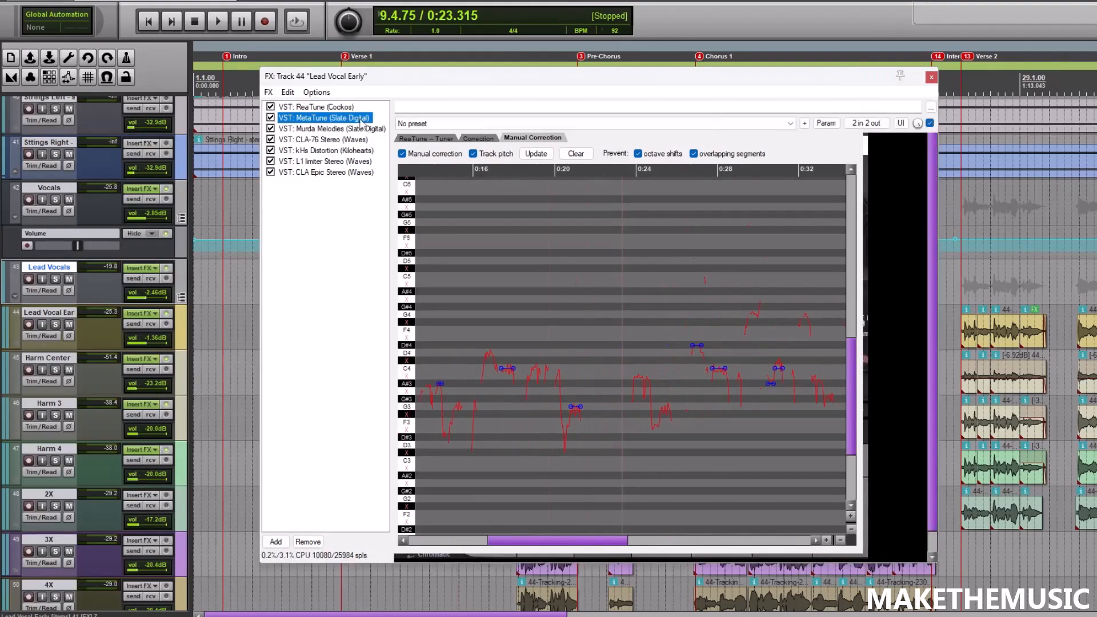
{"action": "left_click", "coordinate": [349, 108]}
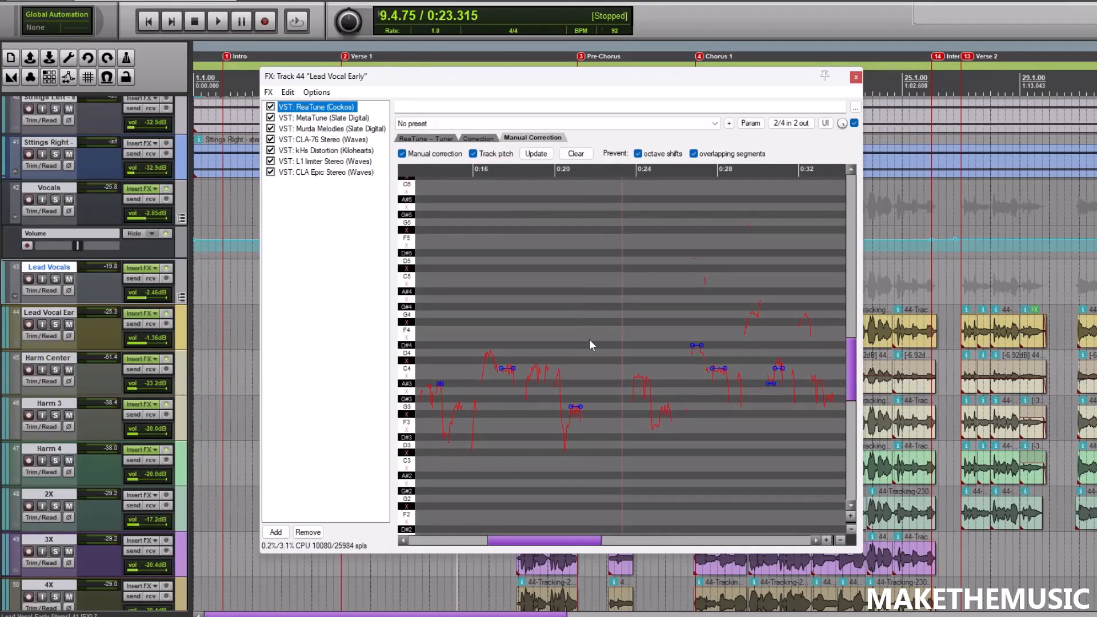
{"action": "left_click", "coordinate": [854, 76]}
- Play the tuned lead vocal from about 0:23.3 through the end of Verse 1 into the Pre-Chorus
{"action": "scroll", "coordinate": [594, 183], "scroll_direction": "down", "scroll_amount": 3}
{"action": "scroll", "coordinate": [595, 183], "scroll_direction": "up", "scroll_amount": 4}
{"action": "key", "text": "space"}
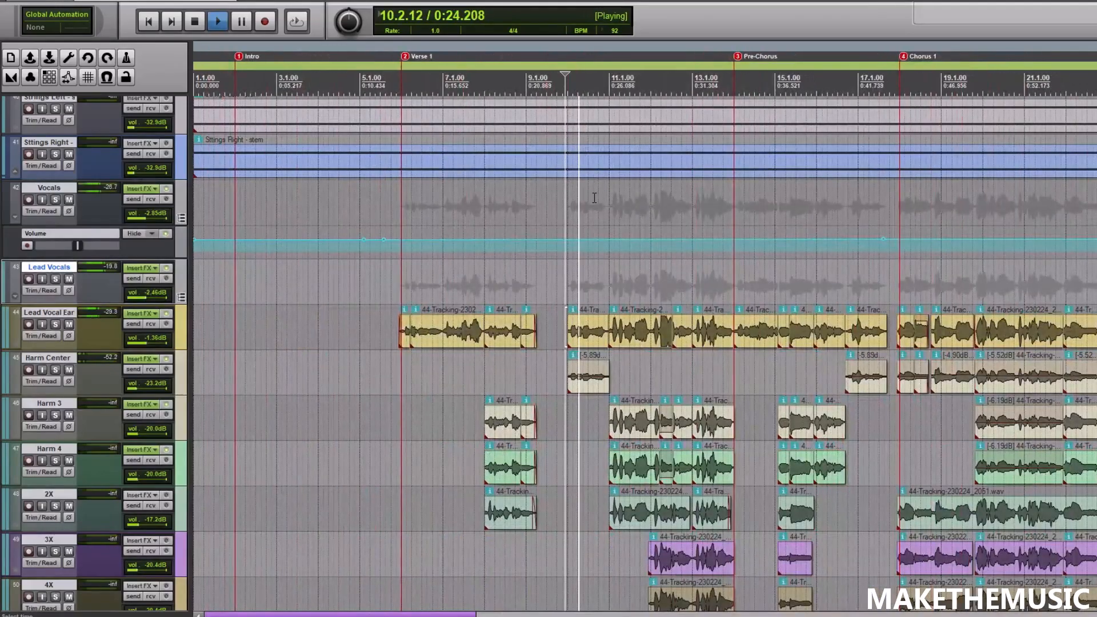
{"action": "scroll", "coordinate": [591, 208], "scroll_direction": "down", "scroll_amount": 1}
{"action": "scroll", "coordinate": [589, 207], "scroll_direction": "up", "scroll_amount": 1}
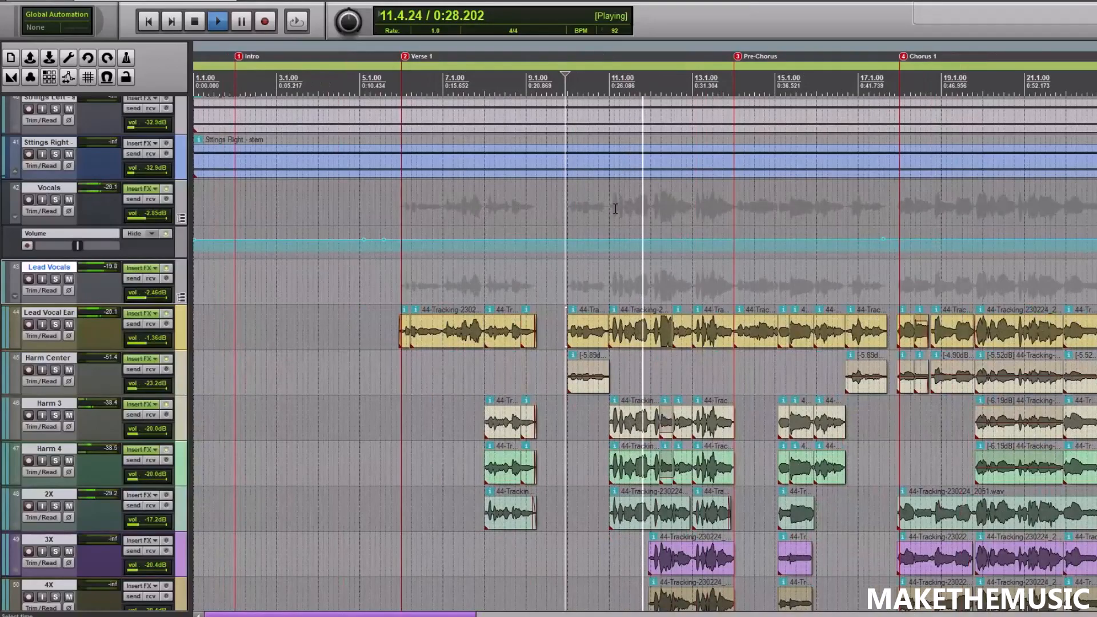
{"action": "scroll", "coordinate": [663, 226], "scroll_direction": "down", "scroll_amount": 1}
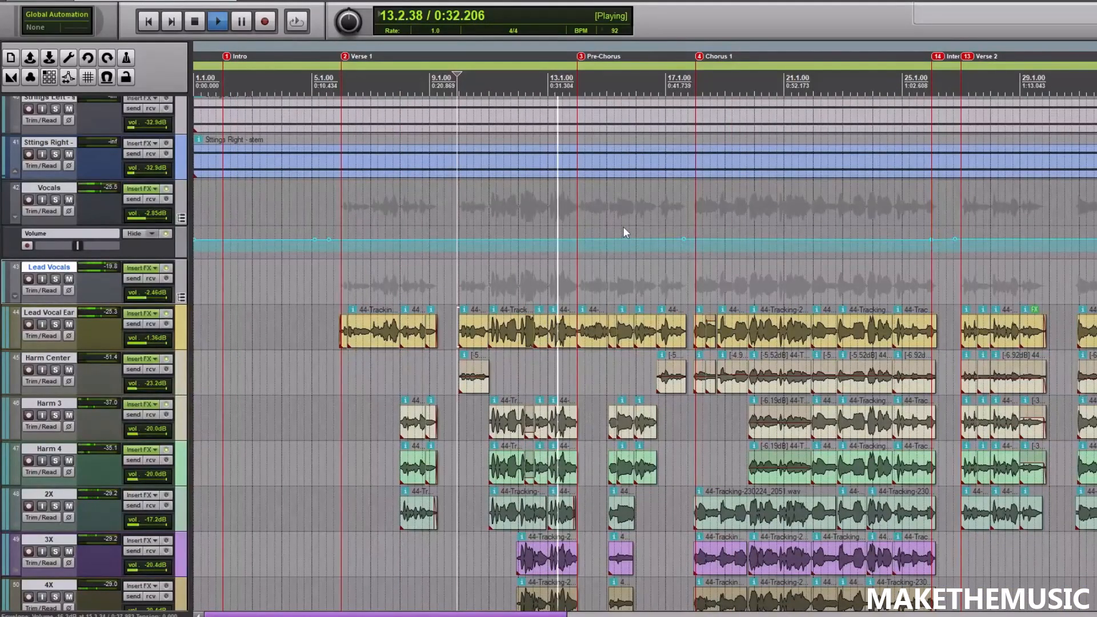
{"action": "scroll", "coordinate": [622, 226], "scroll_direction": "up", "scroll_amount": 1}
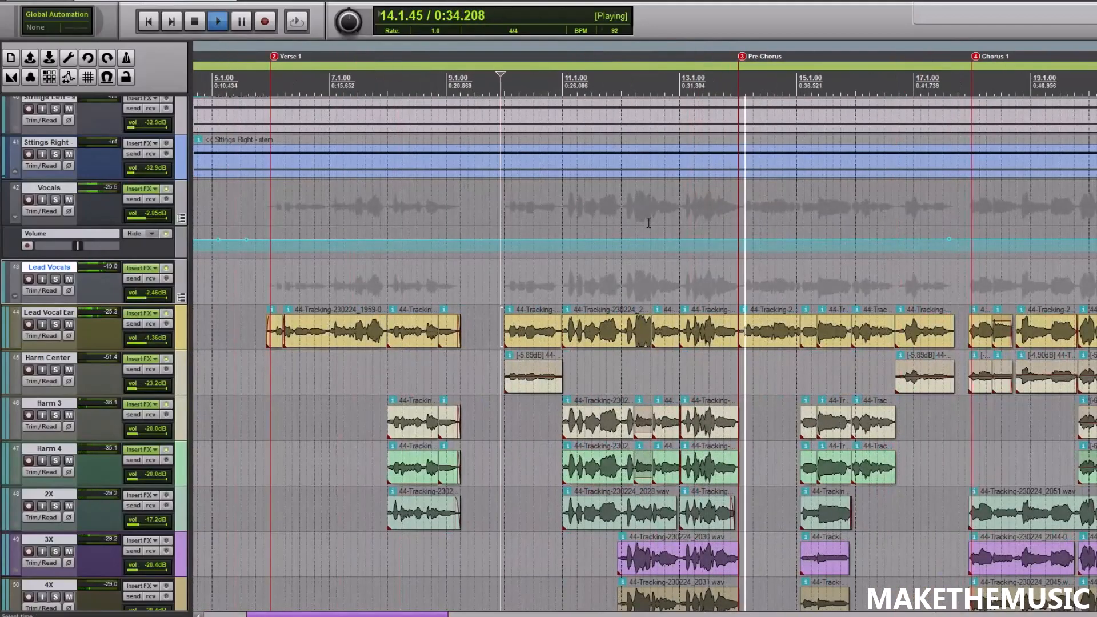
{"action": "scroll", "coordinate": [645, 224], "scroll_direction": "down", "scroll_amount": 1}
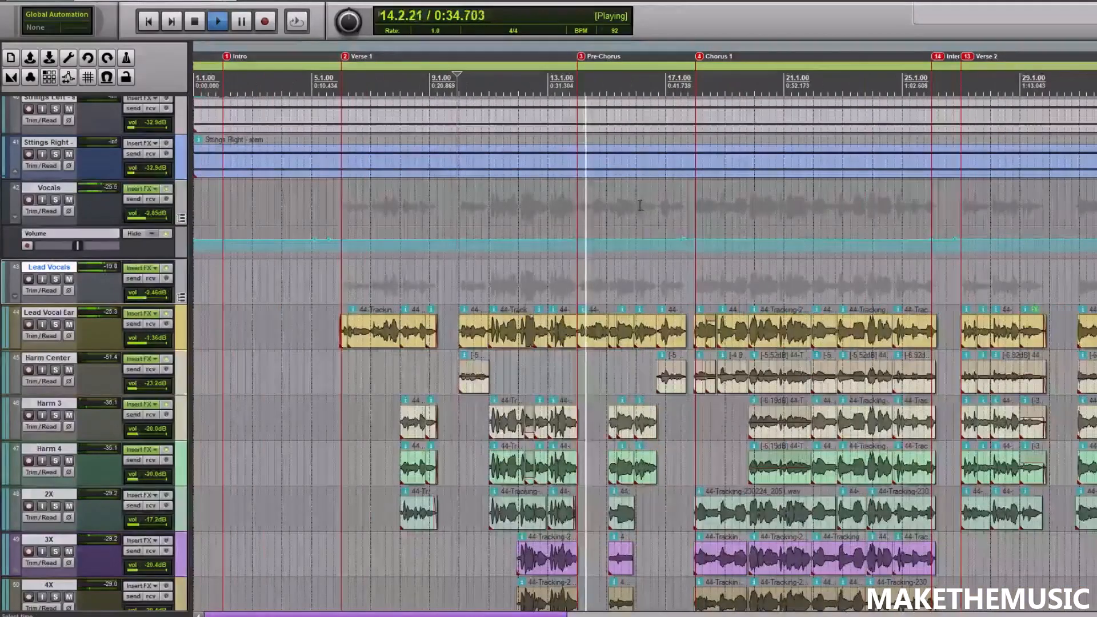
{"action": "key", "text": "space"}
- Place the edit cursor at bar 14.2.00 in the Pre-Chorus and play the lead vocal from there
{"action": "left_click", "coordinate": [598, 186]}
{"action": "left_click", "coordinate": [584, 186]}
{"action": "key", "text": "space"}
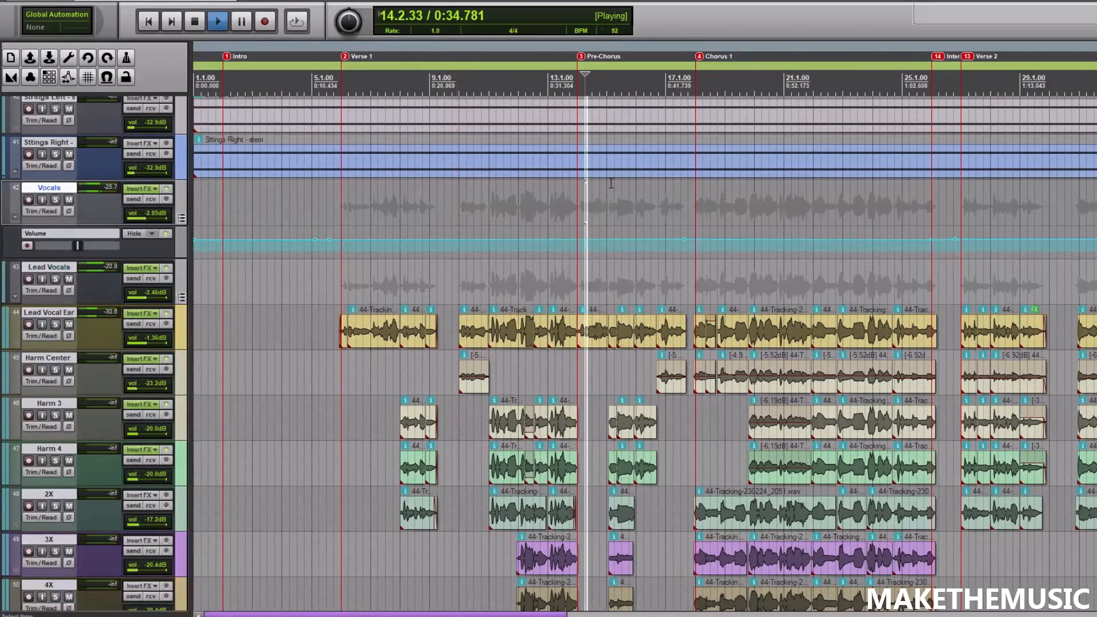
{"action": "scroll", "coordinate": [660, 176], "scroll_direction": "up", "scroll_amount": 1}
{"action": "scroll", "coordinate": [662, 177], "scroll_direction": "down", "scroll_amount": 2}
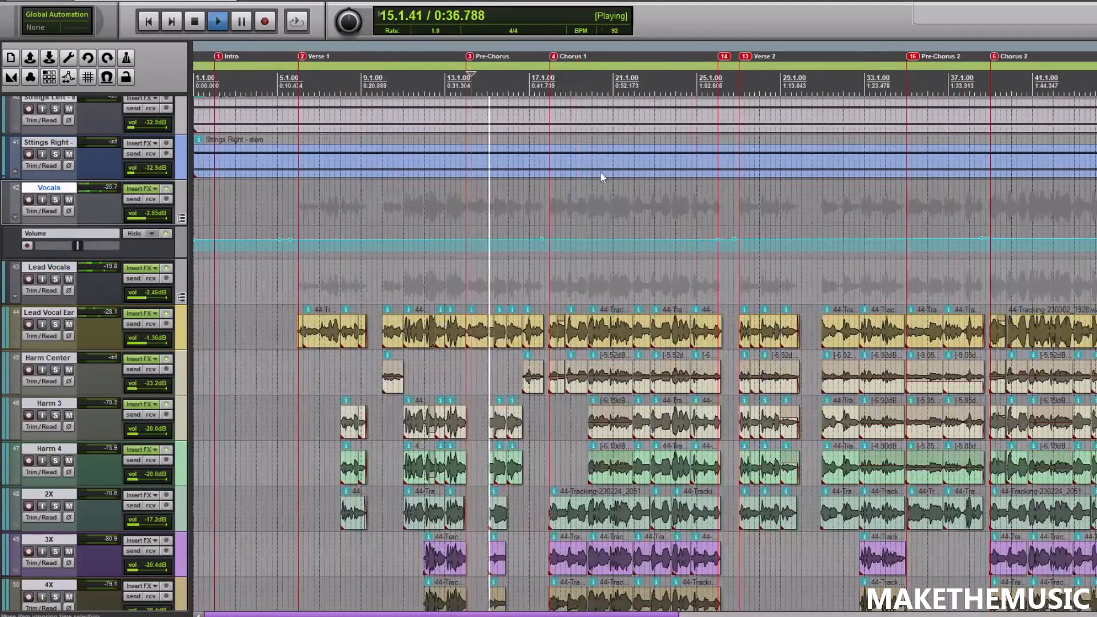
{"action": "scroll", "coordinate": [625, 194], "scroll_direction": "up", "scroll_amount": 1}
{"action": "key", "text": "space"}
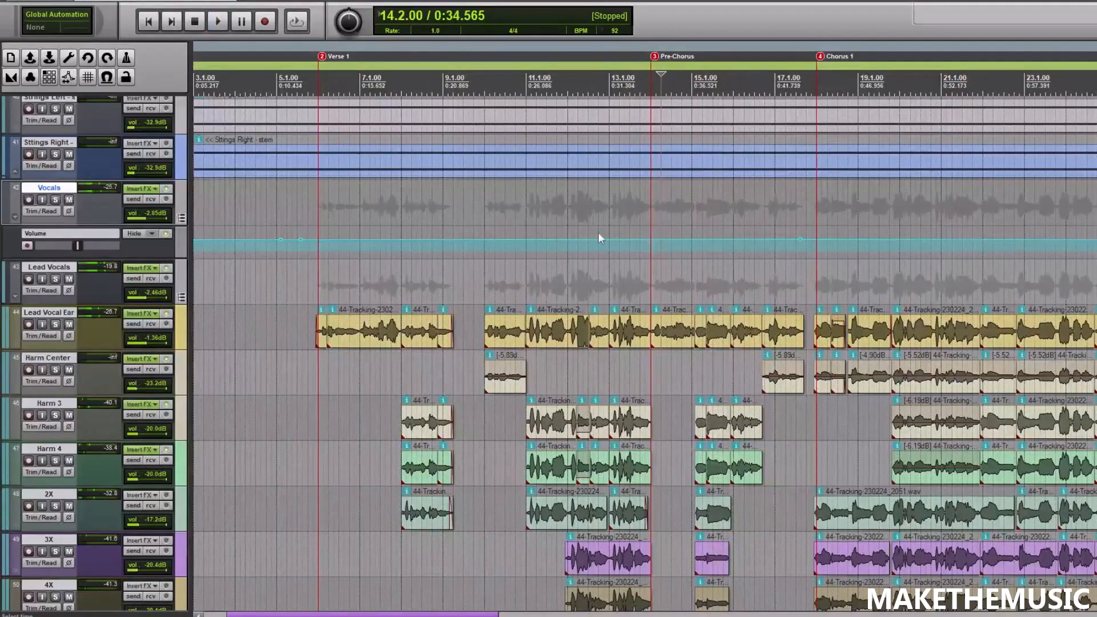
- Examine ReaTune's pitch curve around the Pre-Chorus on Lead Vocal Early, and close the effects window
{"action": "left_click", "coordinate": [140, 313]}
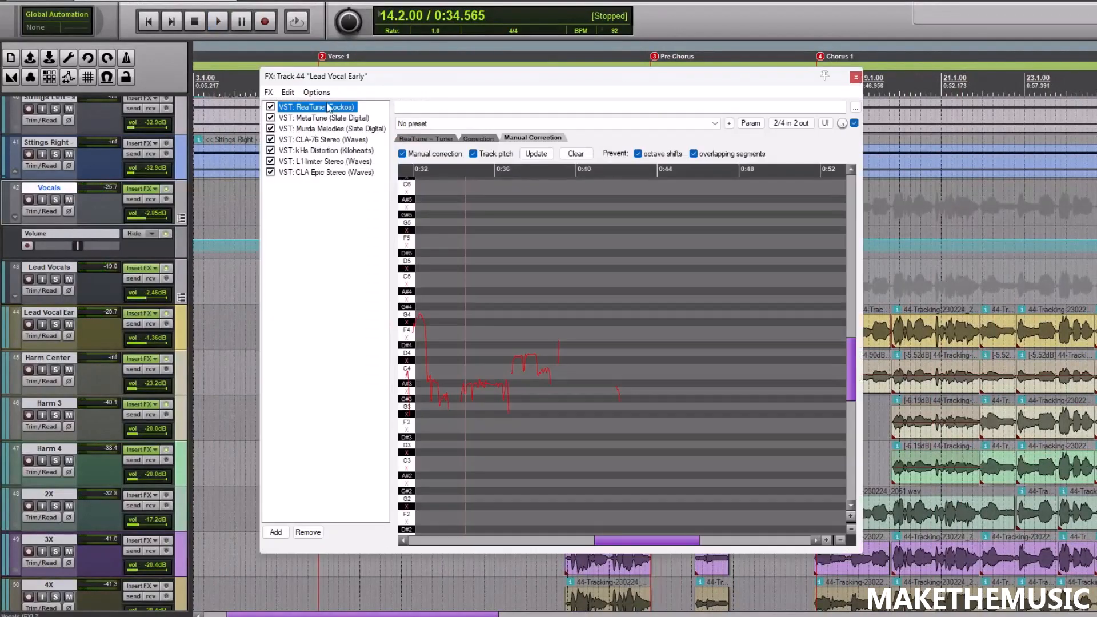
{"action": "scroll", "coordinate": [544, 307], "scroll_direction": "down", "scroll_amount": 5}
{"action": "scroll", "coordinate": [543, 234], "scroll_direction": "up", "scroll_amount": 3}
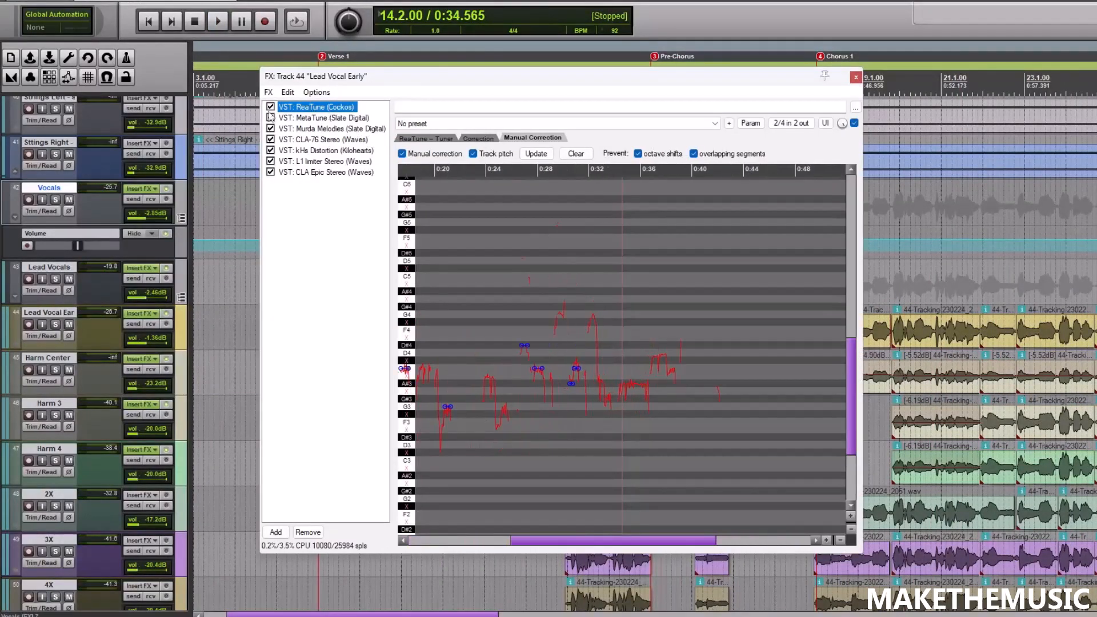
{"action": "left_click", "coordinate": [855, 79]}
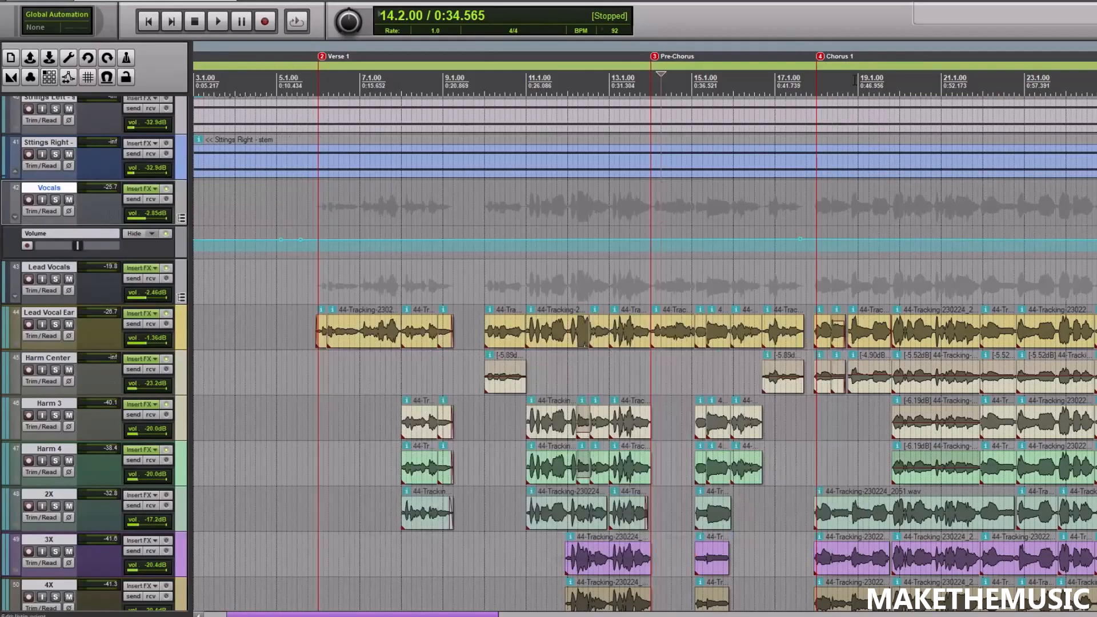
{"action": "scroll", "coordinate": [683, 240], "scroll_direction": "up", "scroll_amount": 2}
{"action": "scroll", "coordinate": [683, 237], "scroll_direction": "down", "scroll_amount": 2}
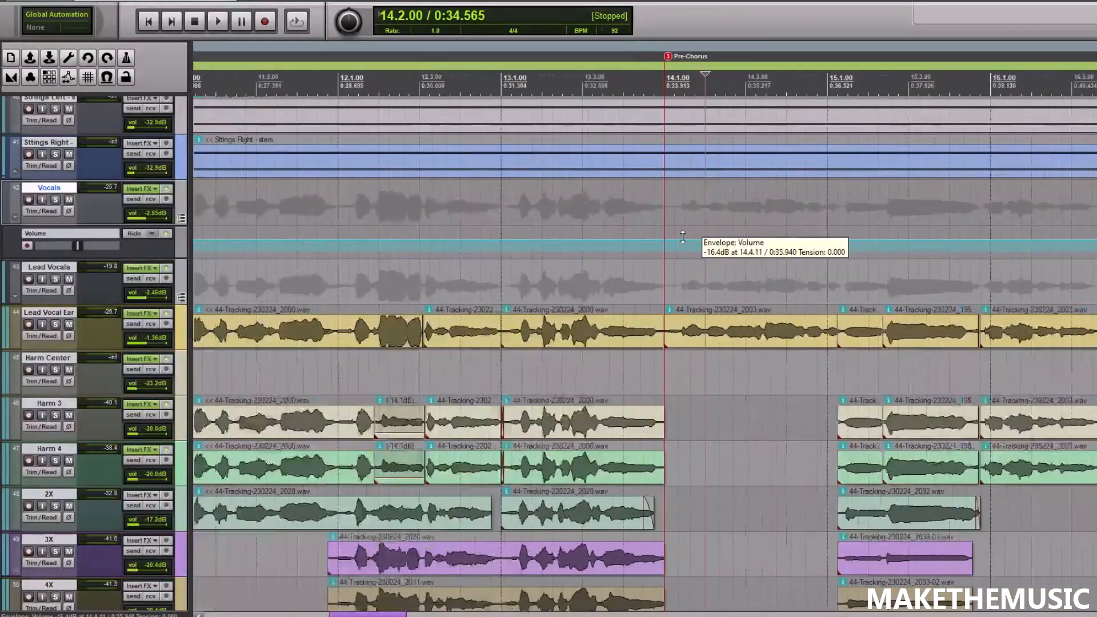